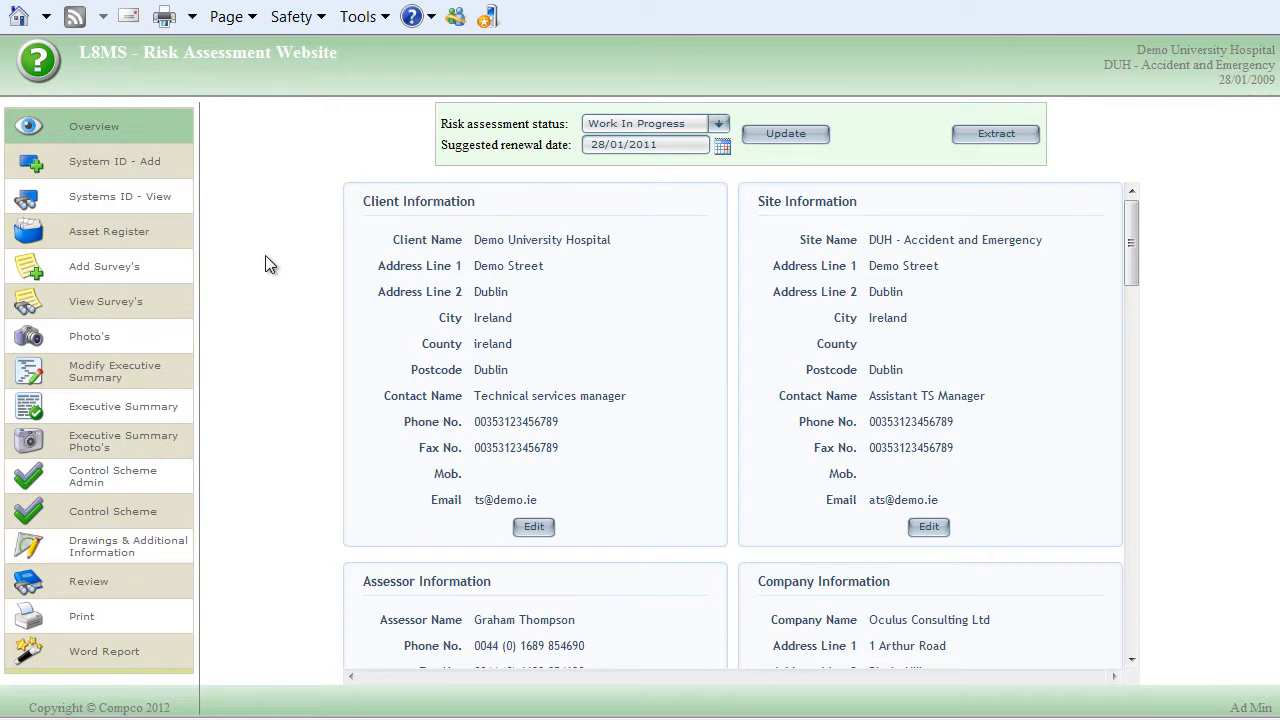
- Build the assessment's control scheme in Control Scheme Admin from the existing title L8MS - Standard
{"action": "left_click", "coordinate": [122, 520]}
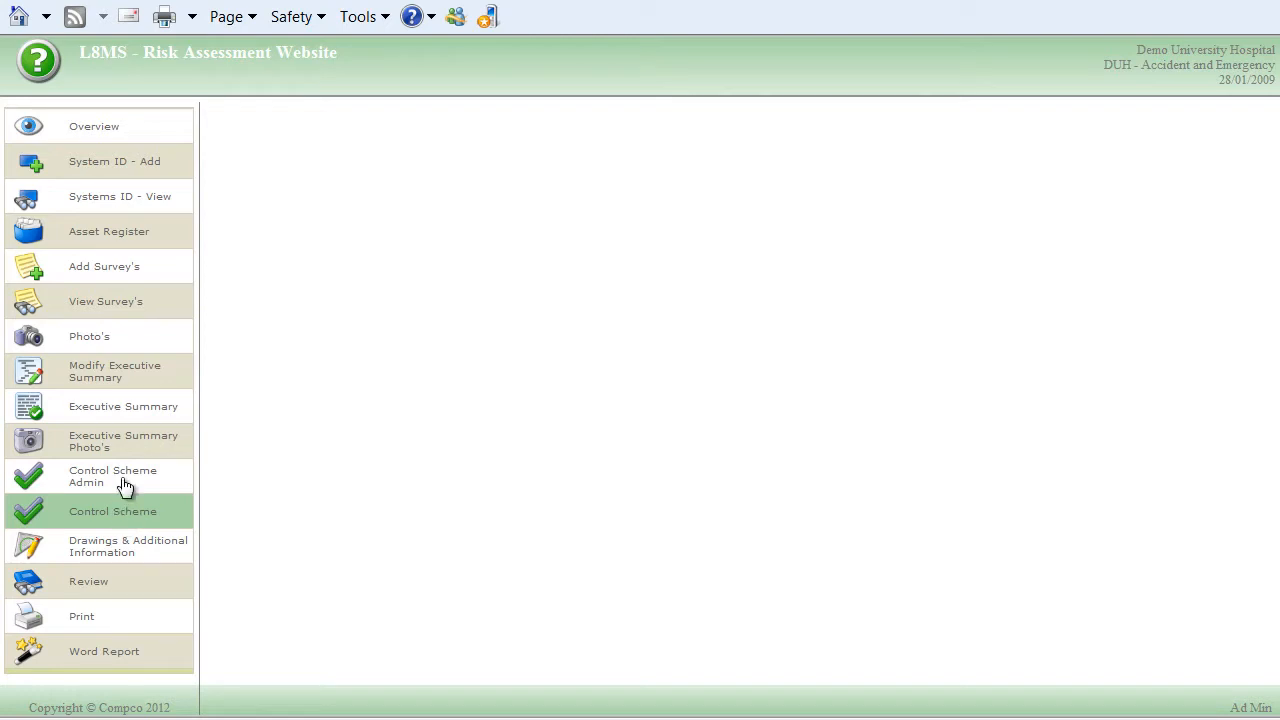
{"action": "left_click", "coordinate": [125, 486]}
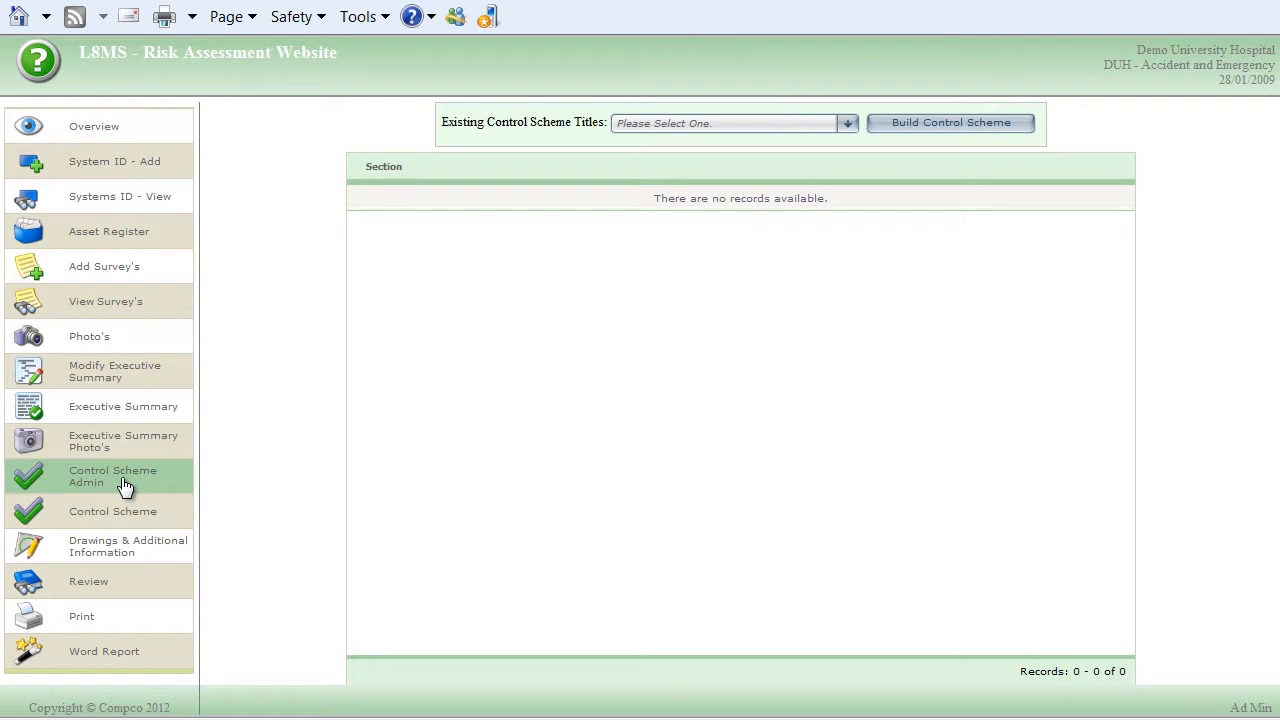
{"action": "left_click", "coordinate": [847, 125]}
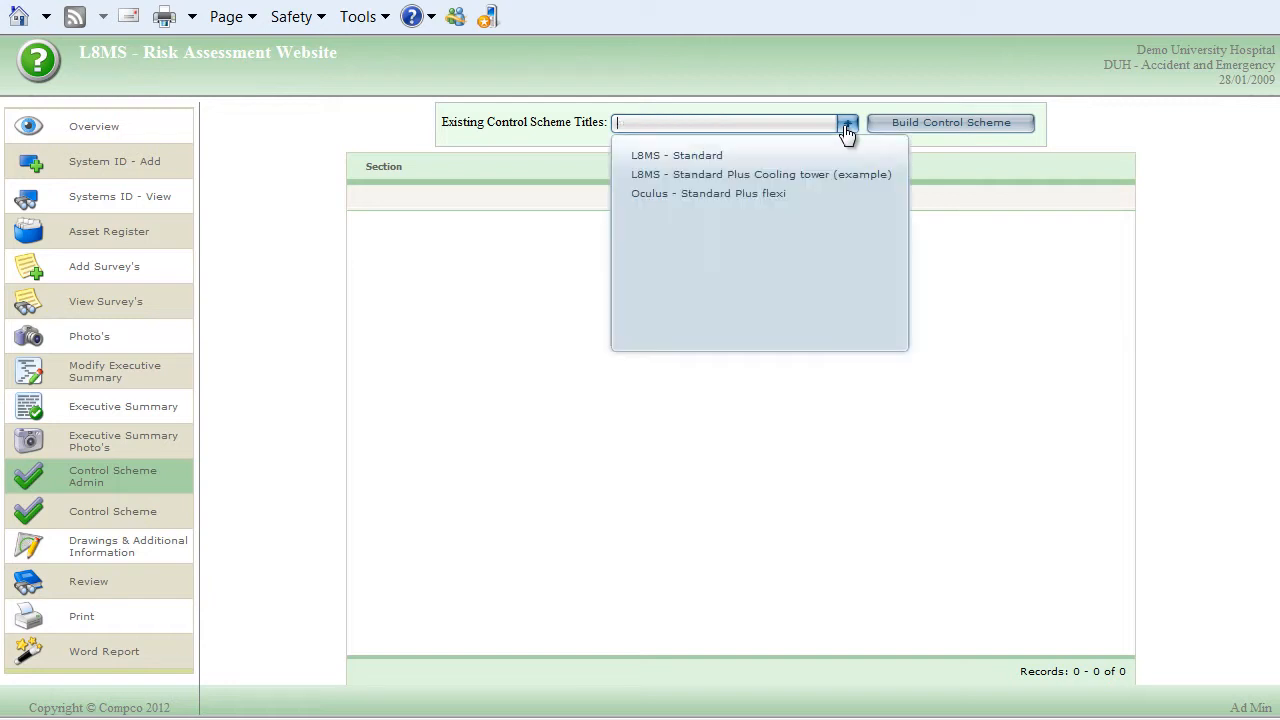
{"action": "left_click", "coordinate": [668, 157]}
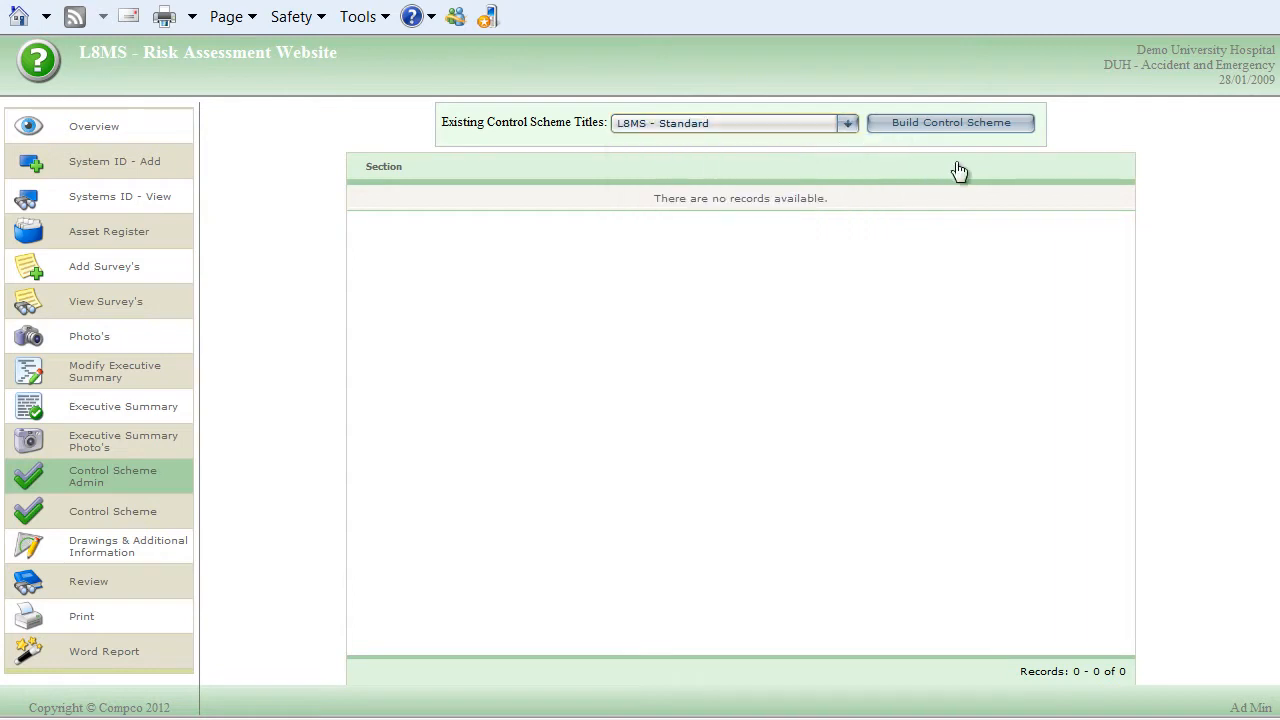
{"action": "left_click", "coordinate": [945, 123]}
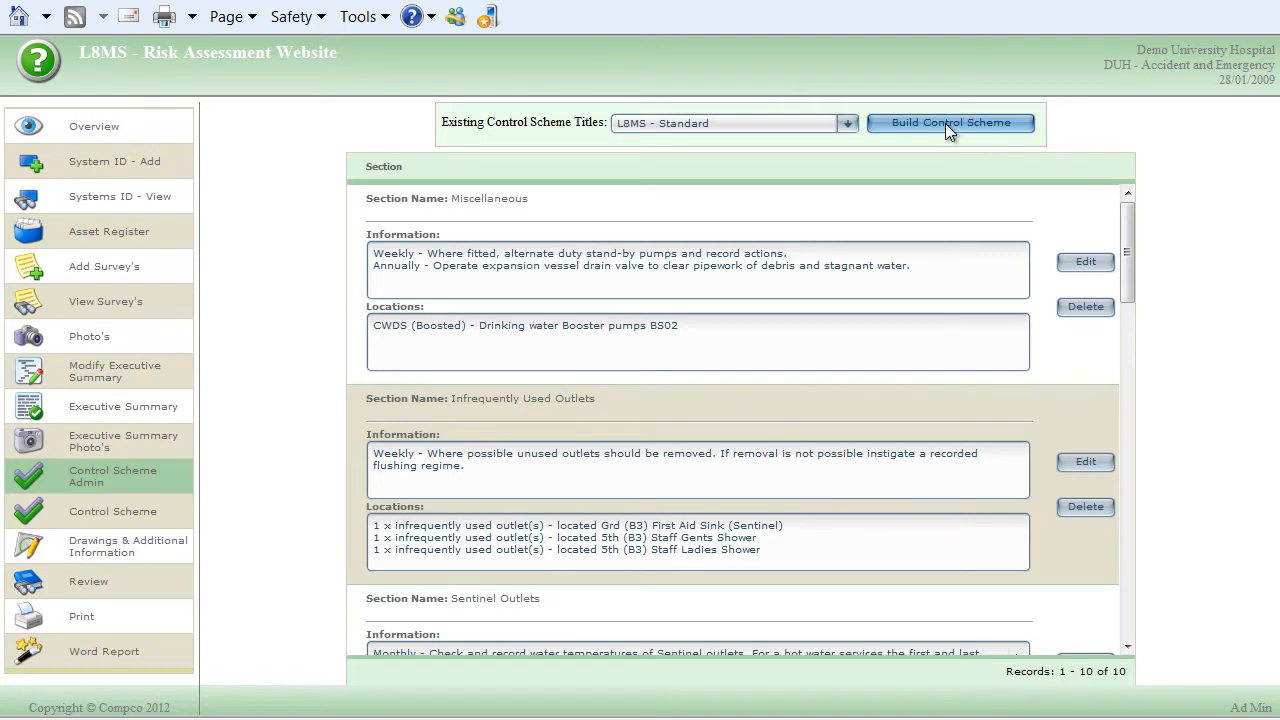
- Inspect the editable details and locations of the Infrequently Used Outlets section, leaving without saving
{"action": "left_click", "coordinate": [1083, 462]}
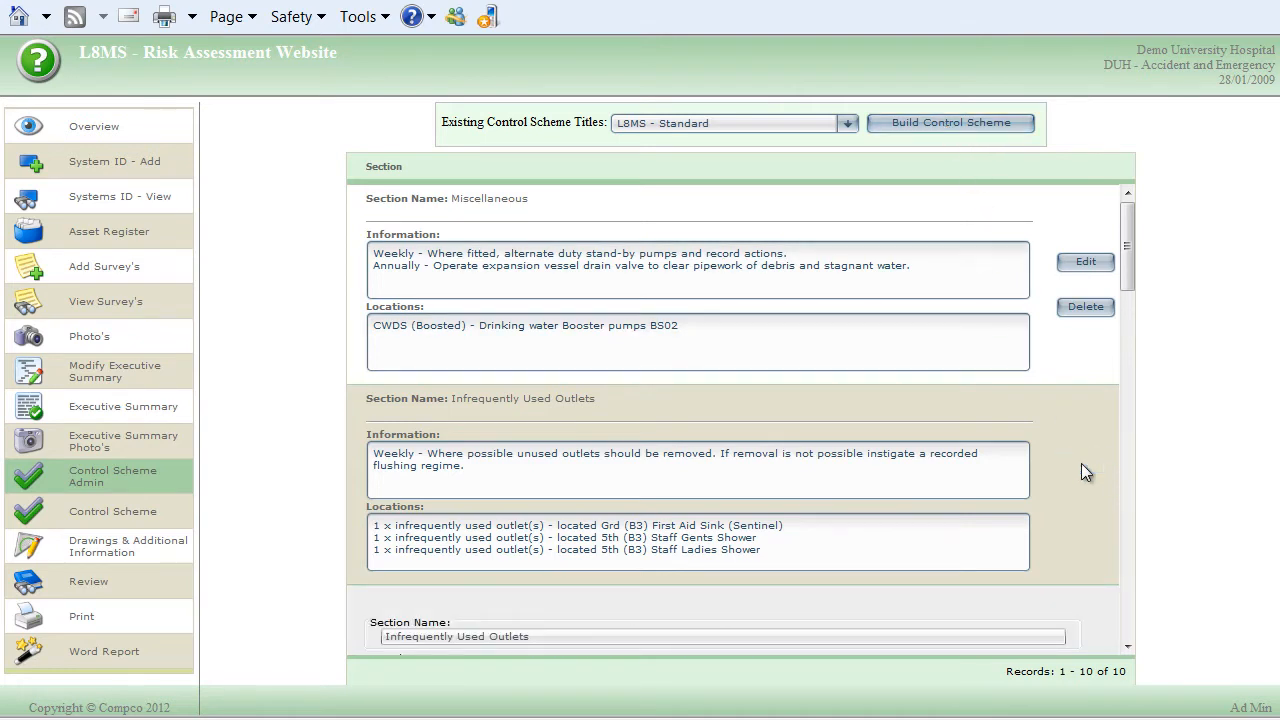
{"action": "scroll", "coordinate": [1081, 463], "scroll_direction": "down", "scroll_amount": 5}
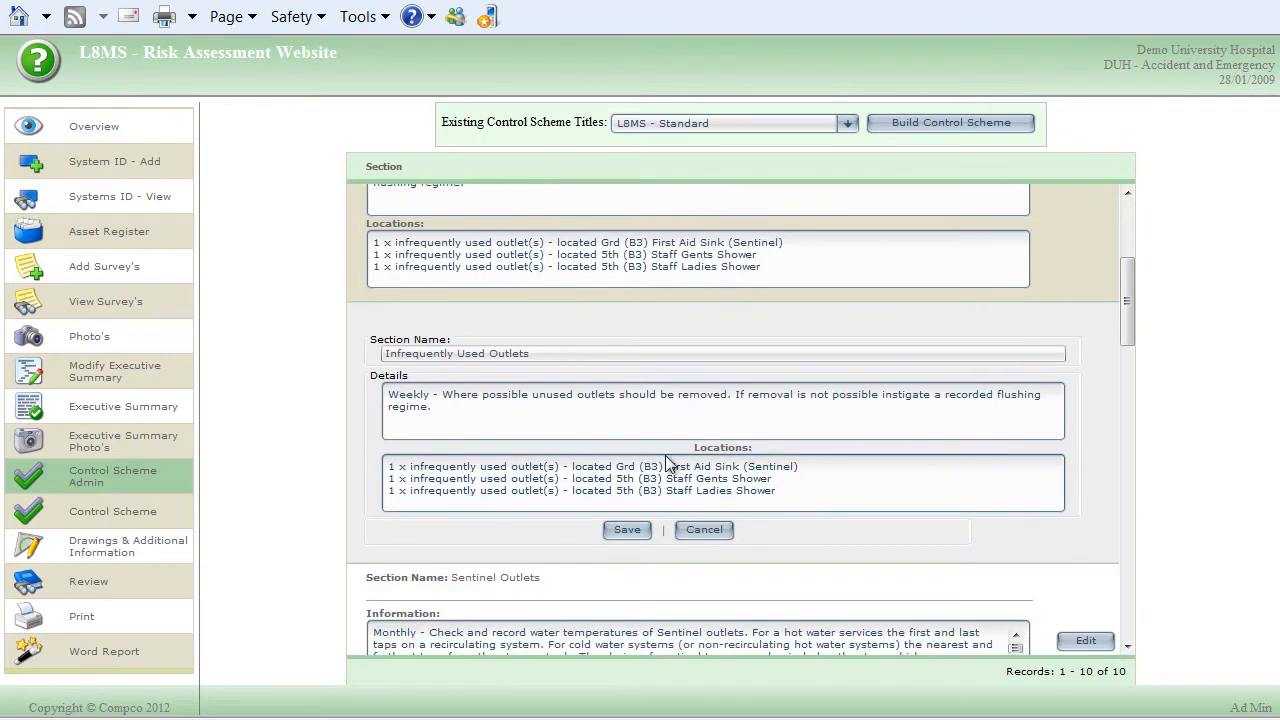
{"action": "left_click_drag", "start_coordinate": [430, 407], "coordinate": [435, 394]}
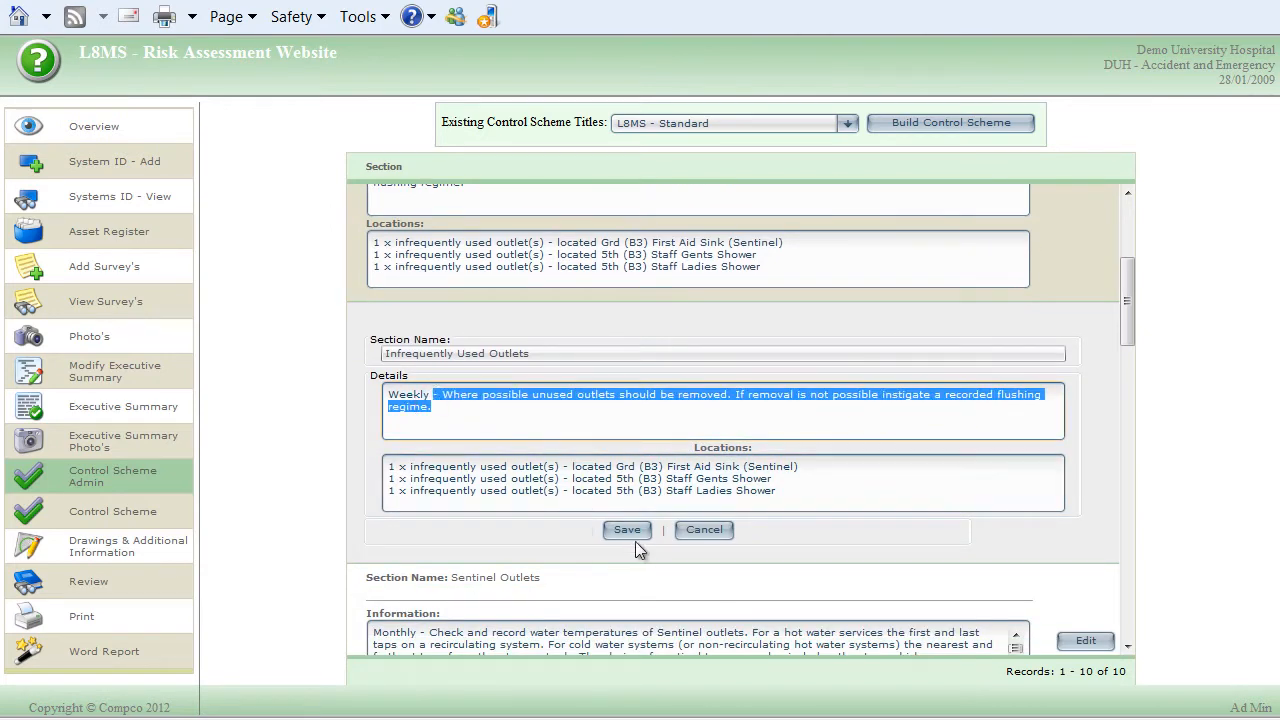
{"action": "left_click_drag", "start_coordinate": [573, 500], "coordinate": [441, 472]}
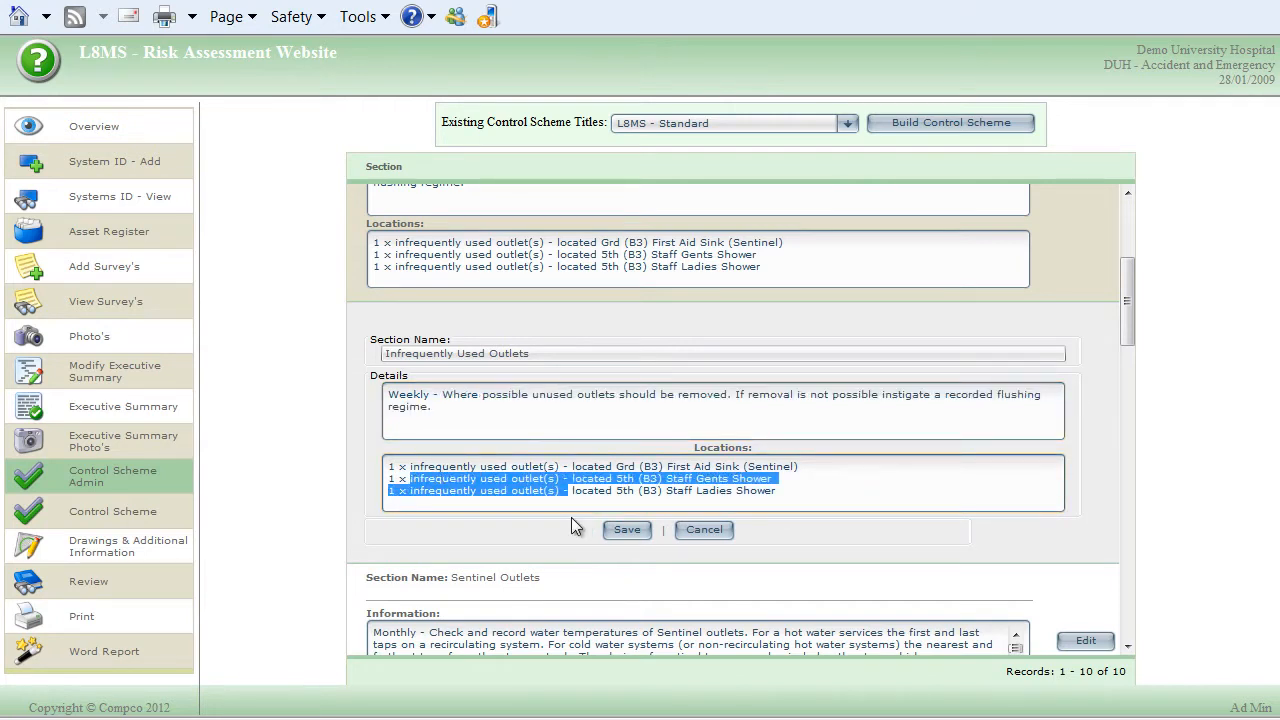
{"action": "left_click", "coordinate": [704, 529]}
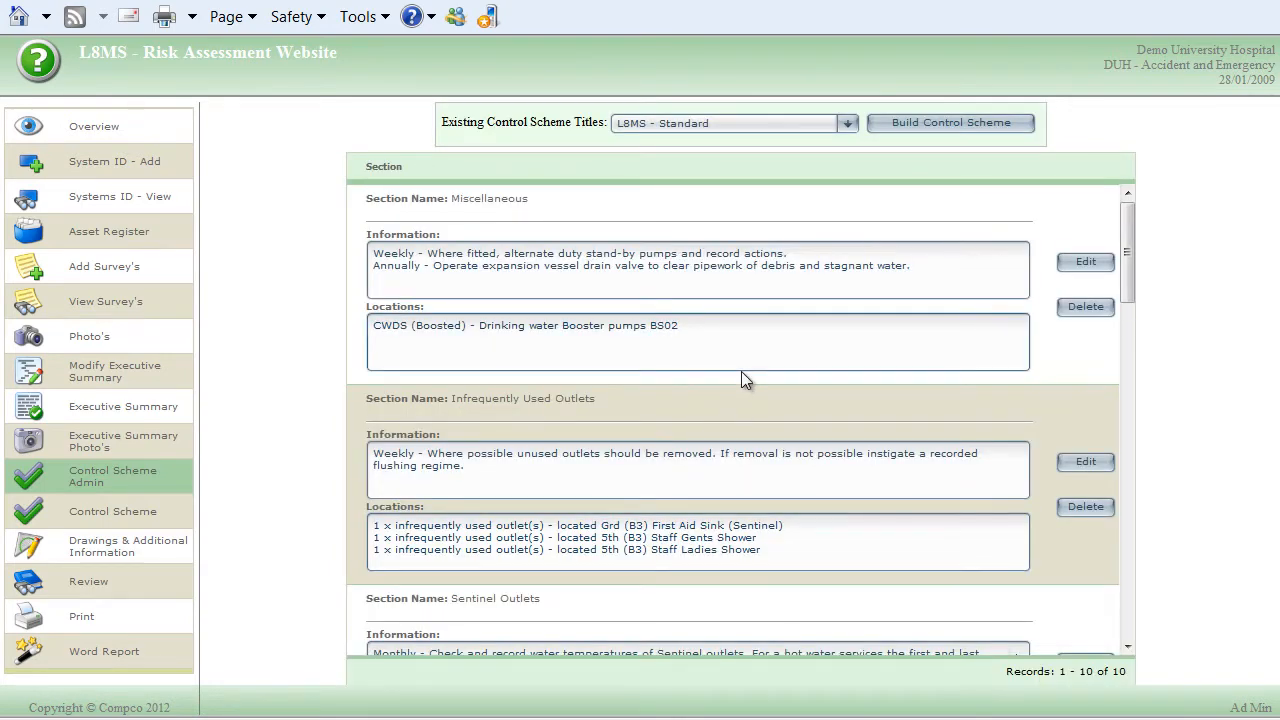
- Review the information and locations in the built scheme's sections, including Sentinel Outlets and Showers
{"action": "scroll", "coordinate": [591, 377], "scroll_direction": "down", "scroll_amount": 3}
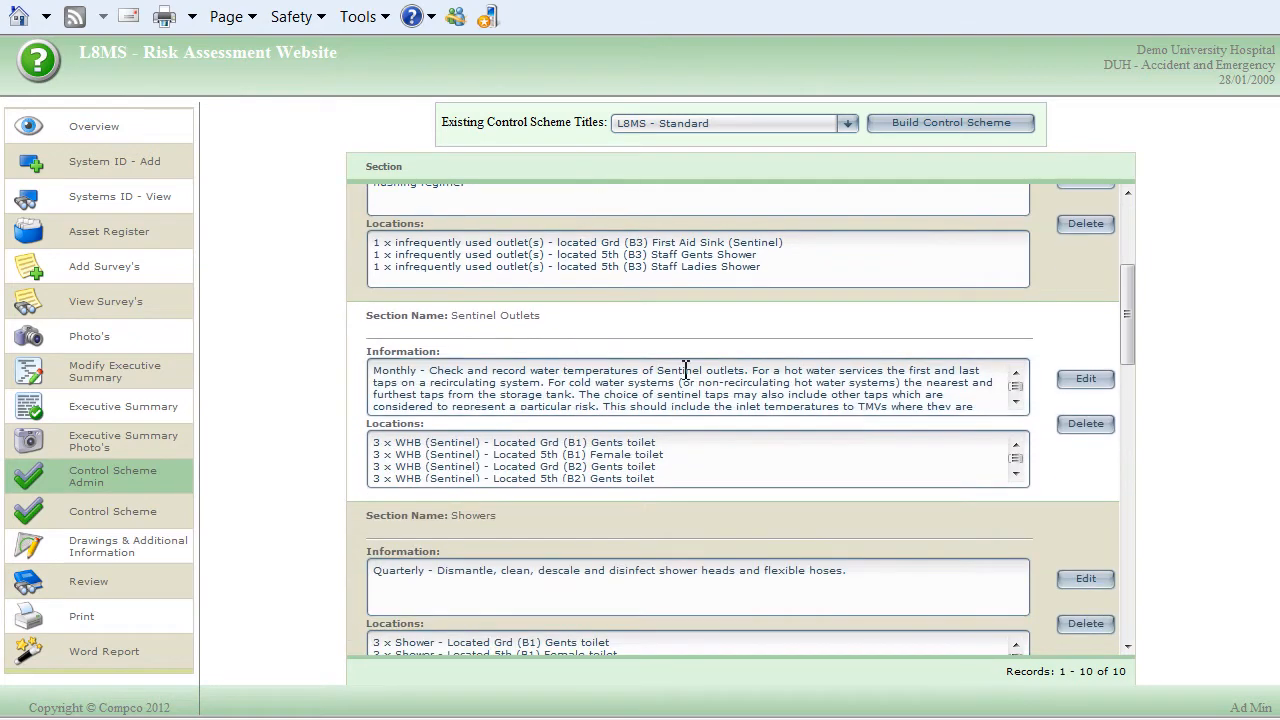
{"action": "scroll", "coordinate": [686, 380], "scroll_direction": "down", "scroll_amount": 1}
{"action": "scroll", "coordinate": [630, 458], "scroll_direction": "down", "scroll_amount": 1}
{"action": "scroll", "coordinate": [589, 521], "scroll_direction": "down", "scroll_amount": 1}
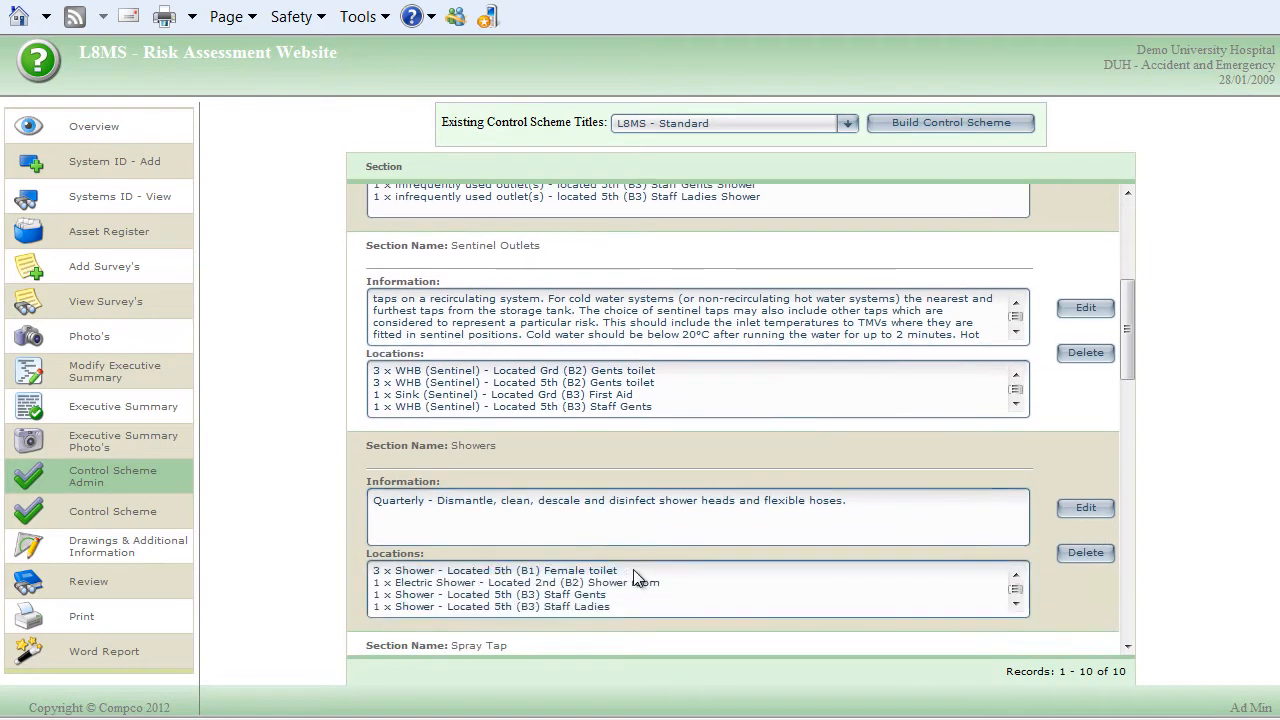
{"action": "scroll", "coordinate": [634, 583], "scroll_direction": "down", "scroll_amount": 1}
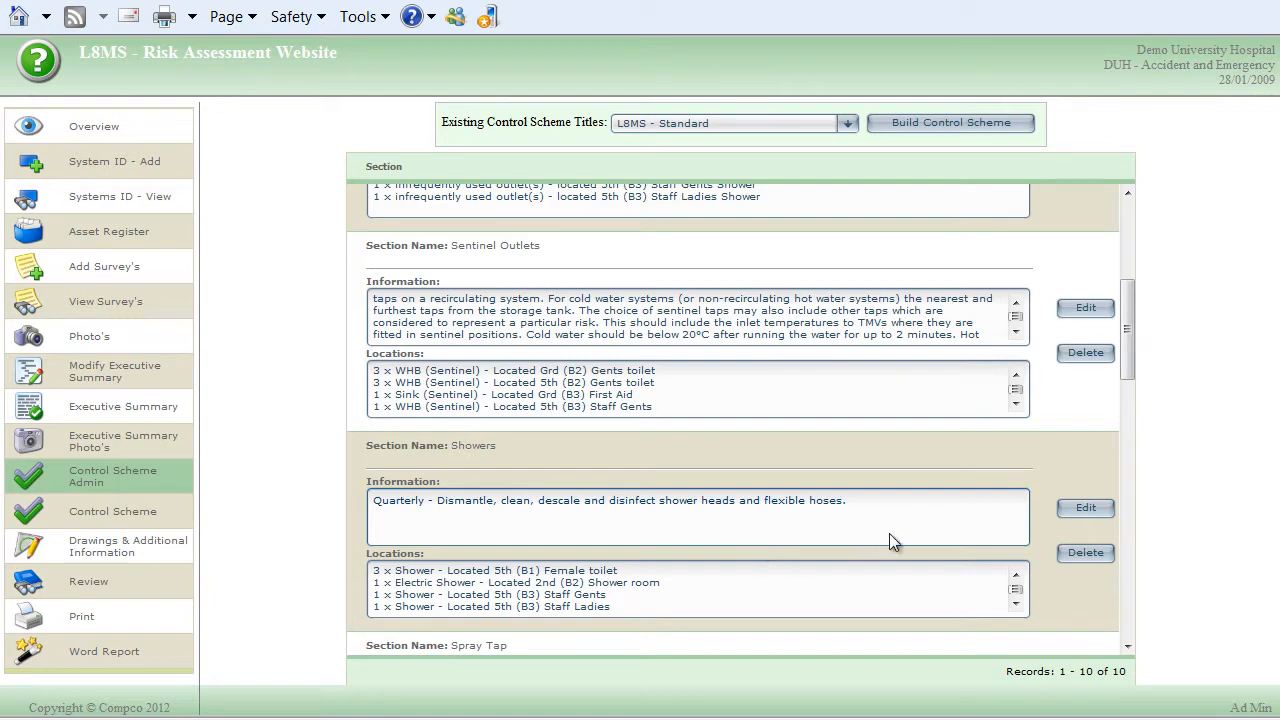
{"action": "left_click_drag", "start_coordinate": [1131, 307], "coordinate": [1136, 205]}
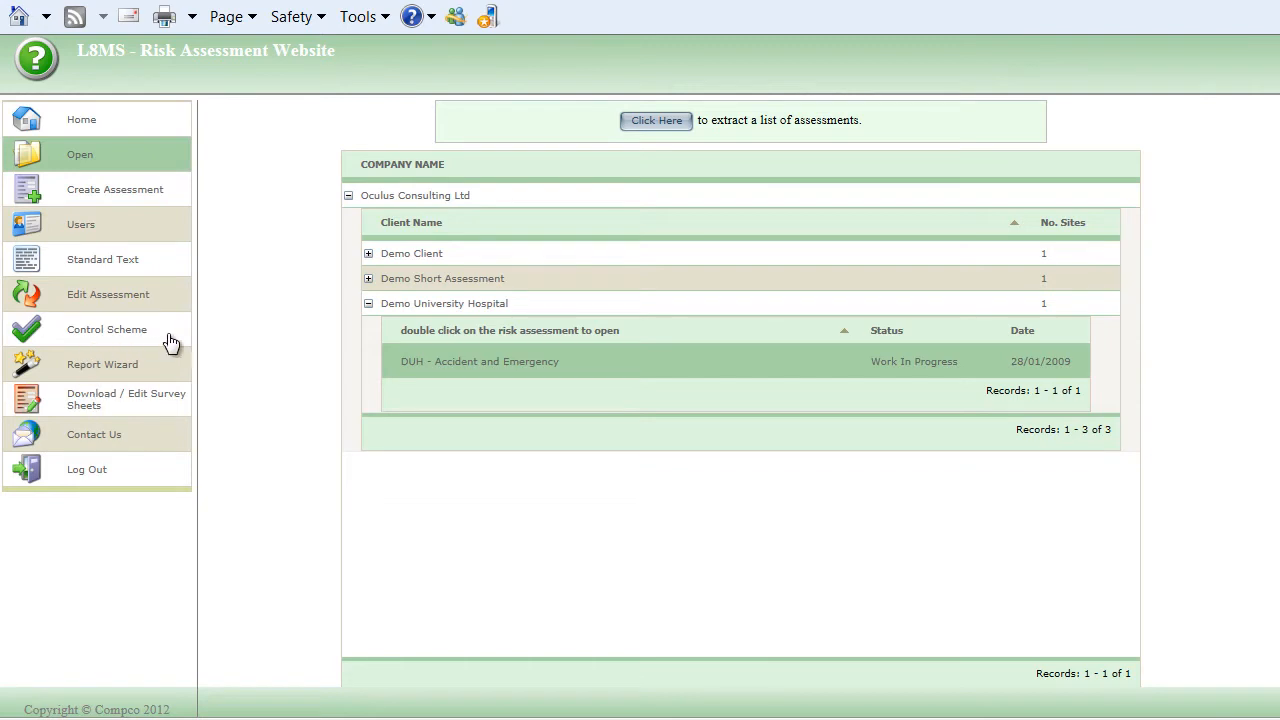
- Display the Oculus - Standard Plus flexi format on the main Control Scheme page and examine its full list of system types
{"action": "left_click", "coordinate": [105, 334]}
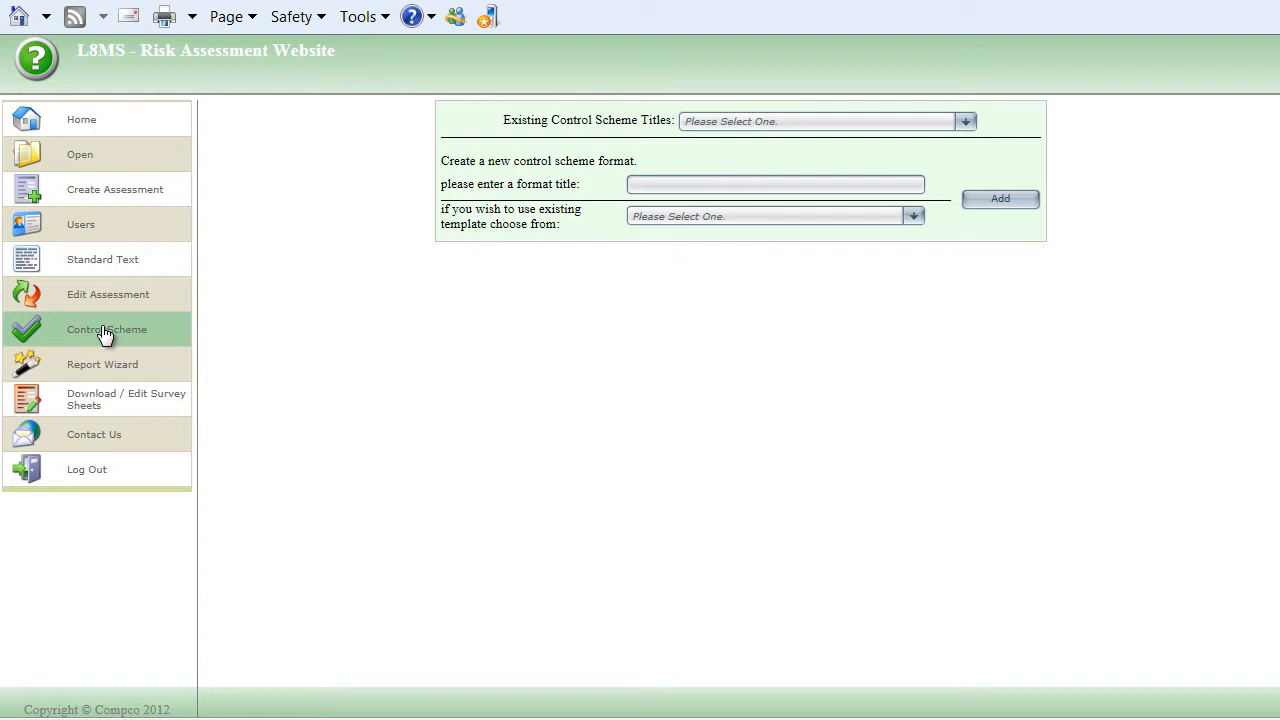
{"action": "left_click", "coordinate": [965, 124]}
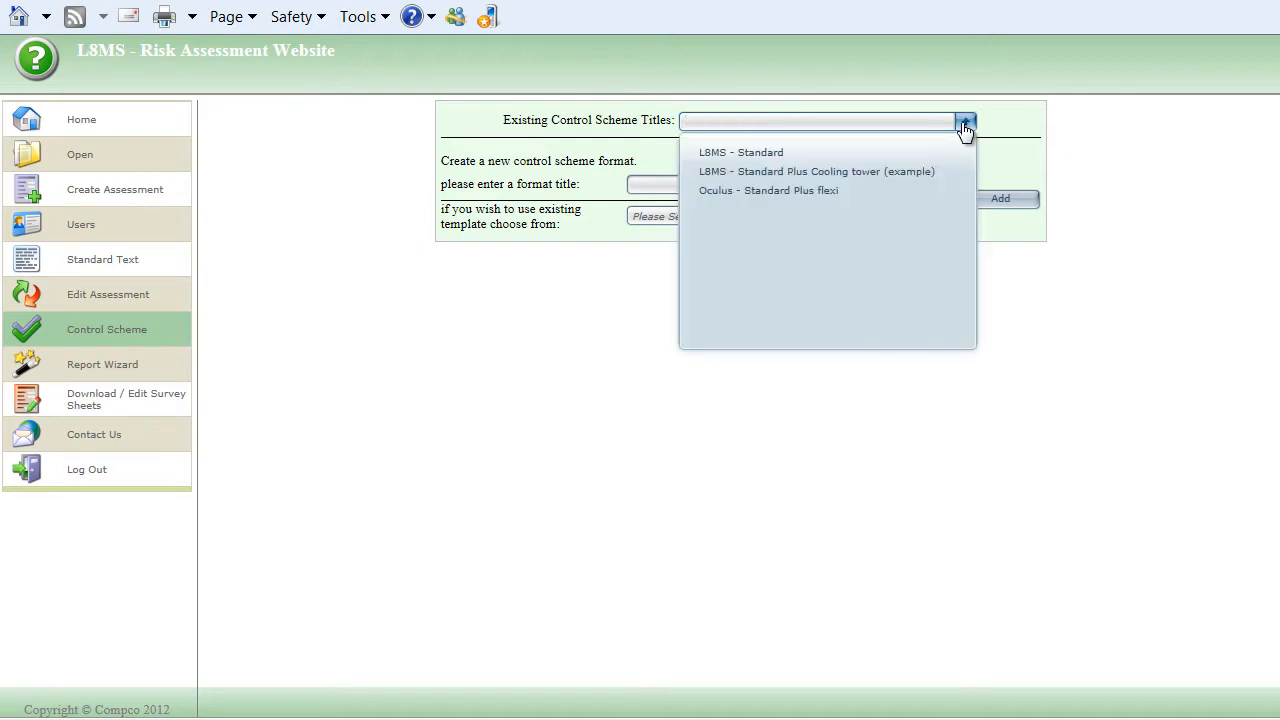
{"action": "left_click", "coordinate": [843, 192]}
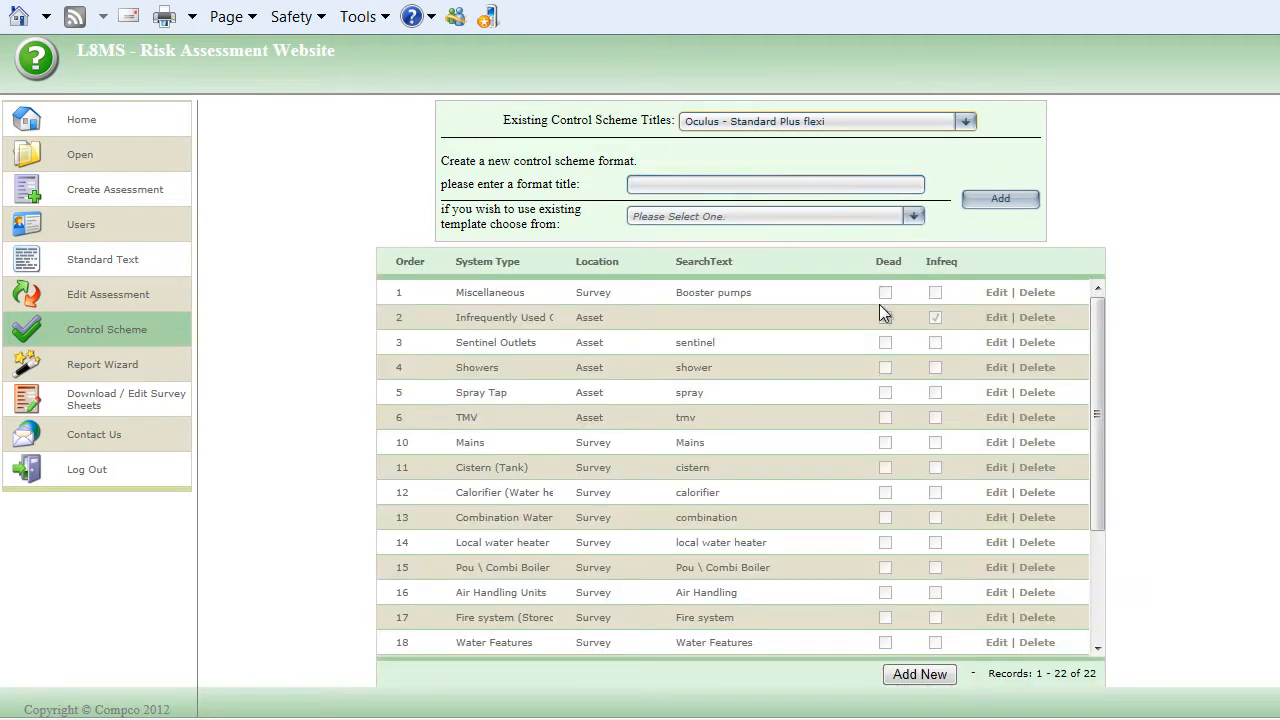
{"action": "left_click_drag", "start_coordinate": [1100, 370], "coordinate": [1089, 562]}
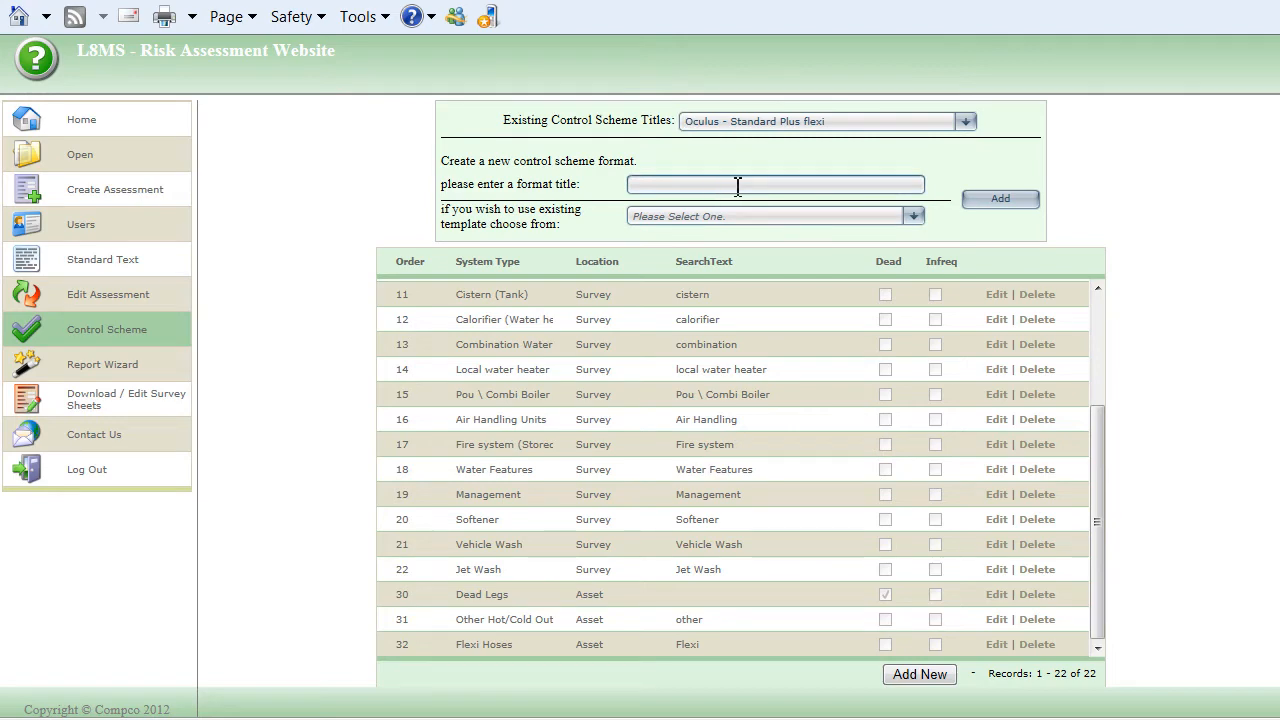
- Enter "L8MS - Standard Plus flexi demo" as the title of the new control scheme format
{"action": "left_click", "coordinate": [655, 183]}
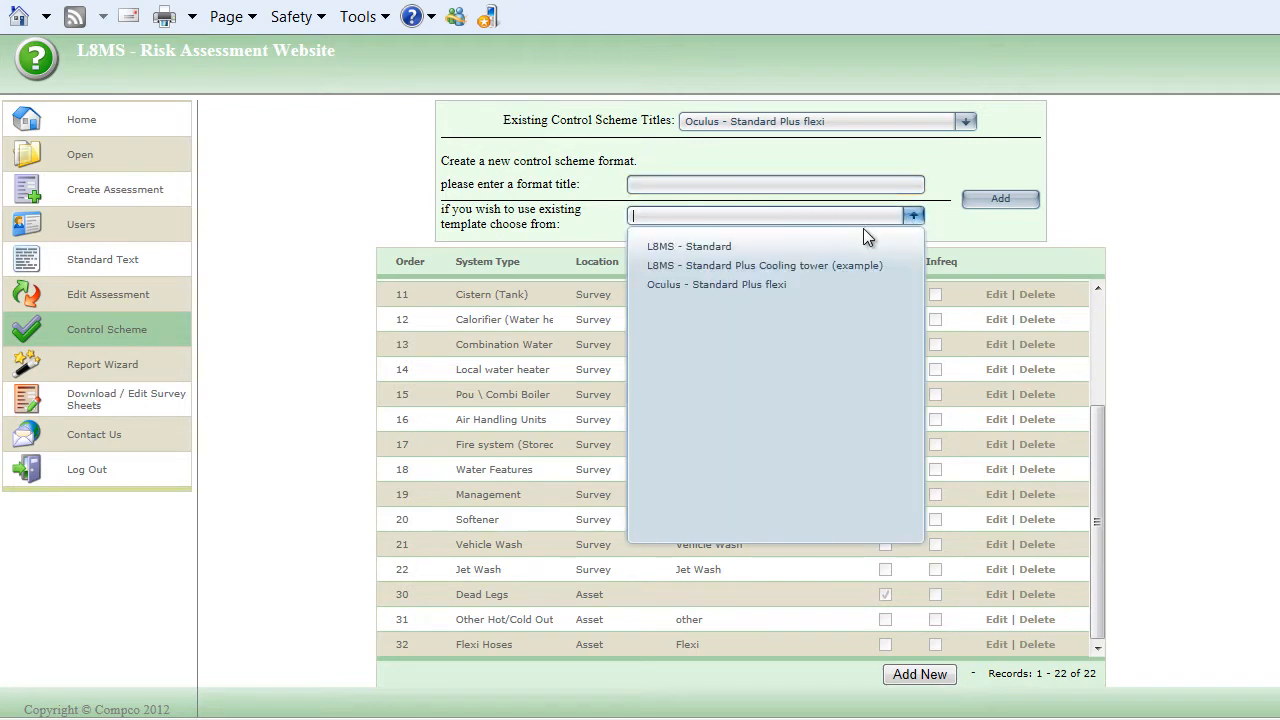
{"action": "left_click", "coordinate": [720, 248]}
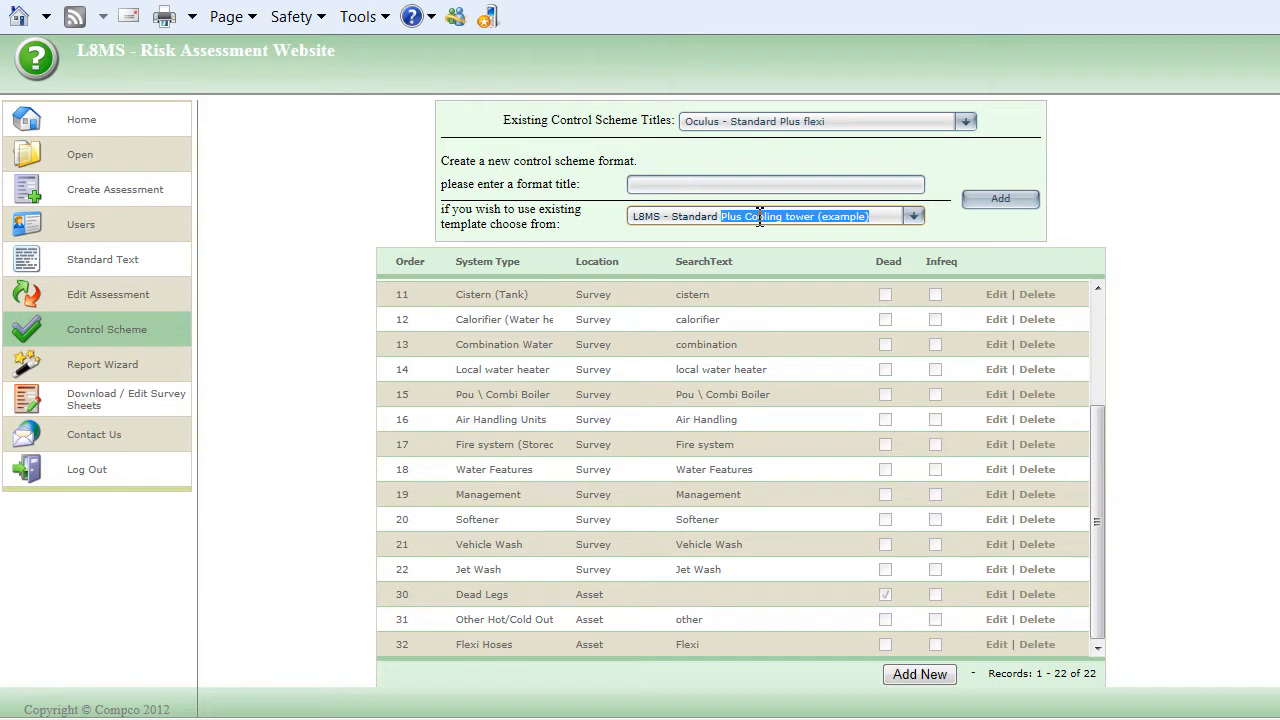
{"action": "type", "text": "Plus fle"}
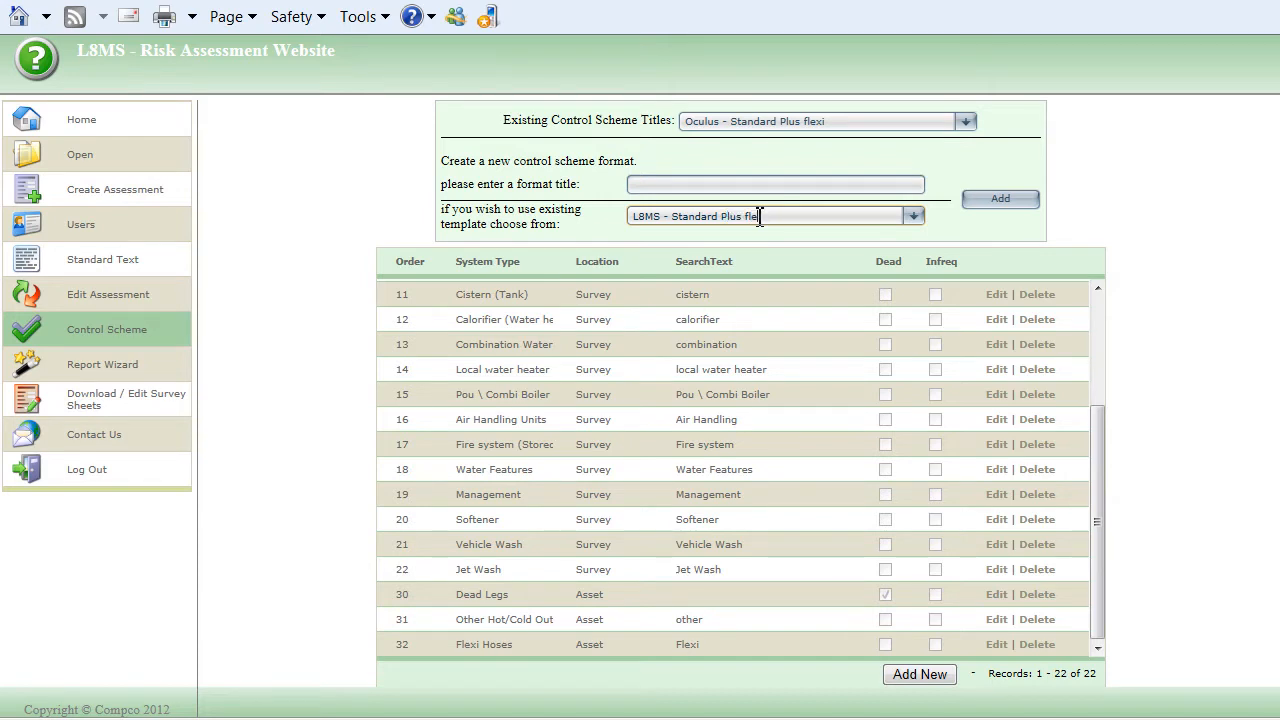
{"action": "type", "text": "xi demo"}
{"action": "left_click_drag", "start_coordinate": [848, 217], "coordinate": [598, 217]}
{"action": "key", "text": "ctrl+c"}
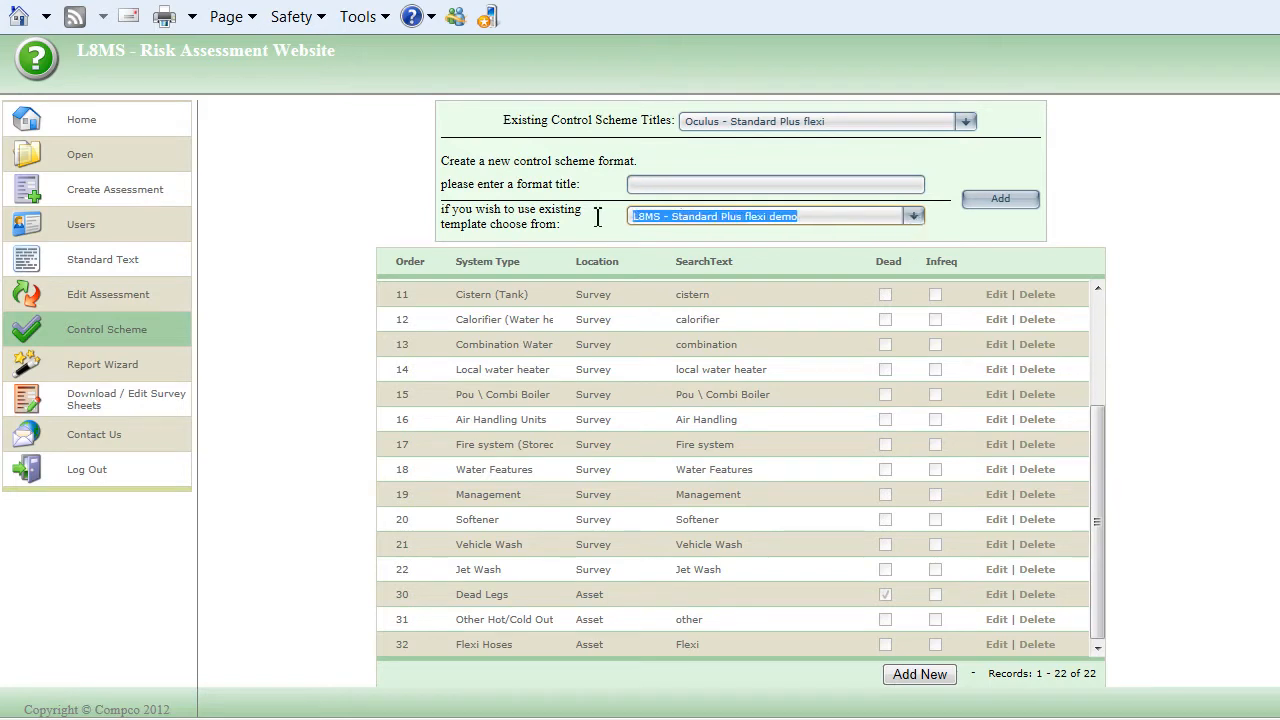
{"action": "left_click", "coordinate": [651, 183]}
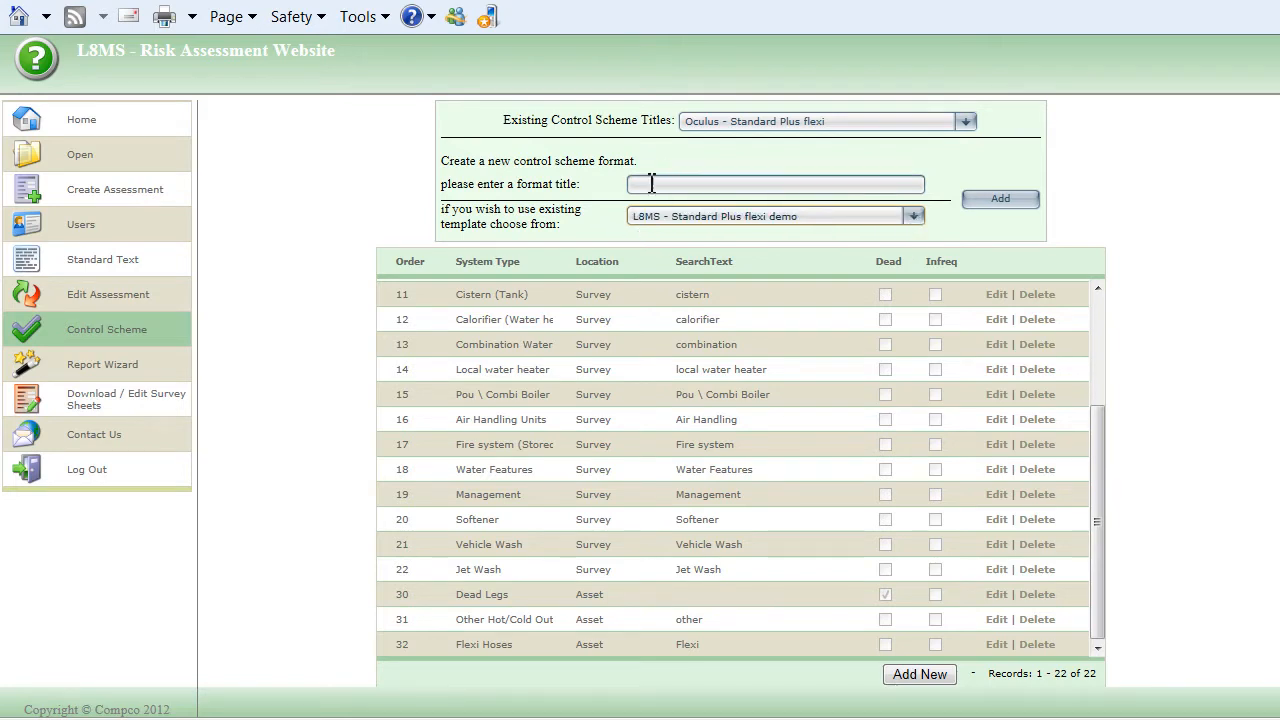
{"action": "key", "text": "ctrl+v"}
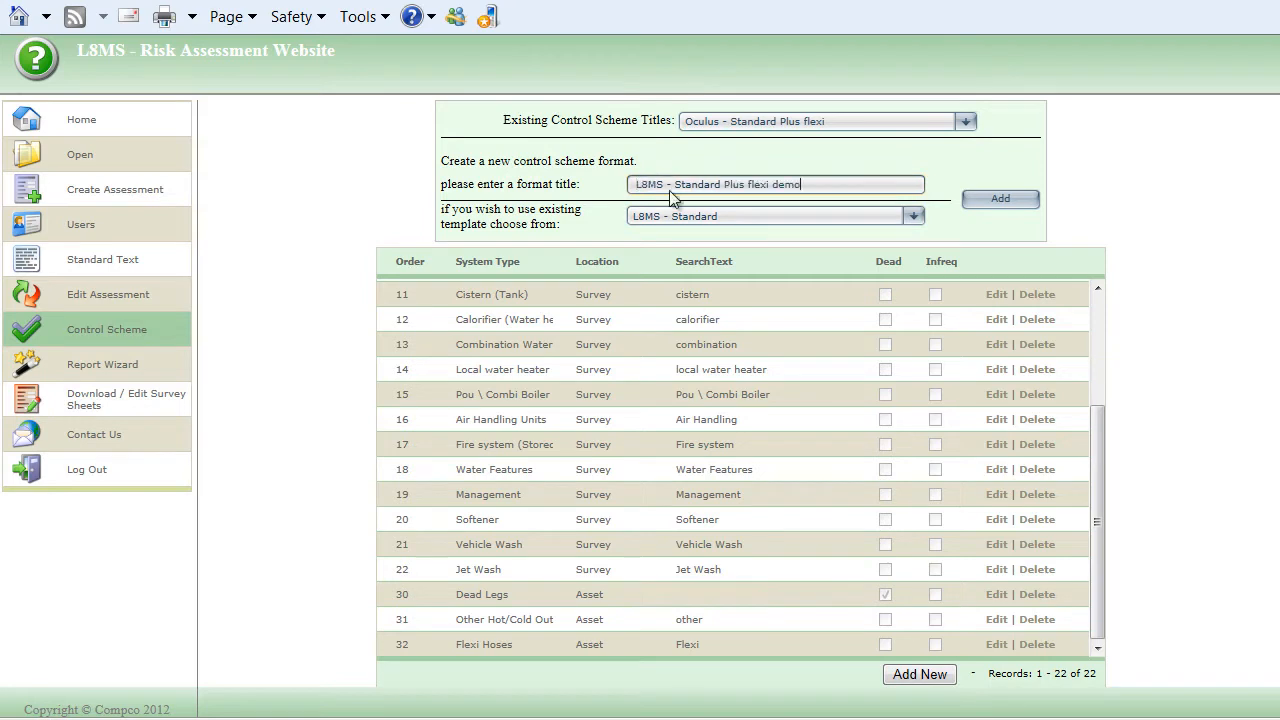
- Choose L8MS - Standard as the existing template and add the new control scheme format
{"action": "left_click", "coordinate": [914, 217]}
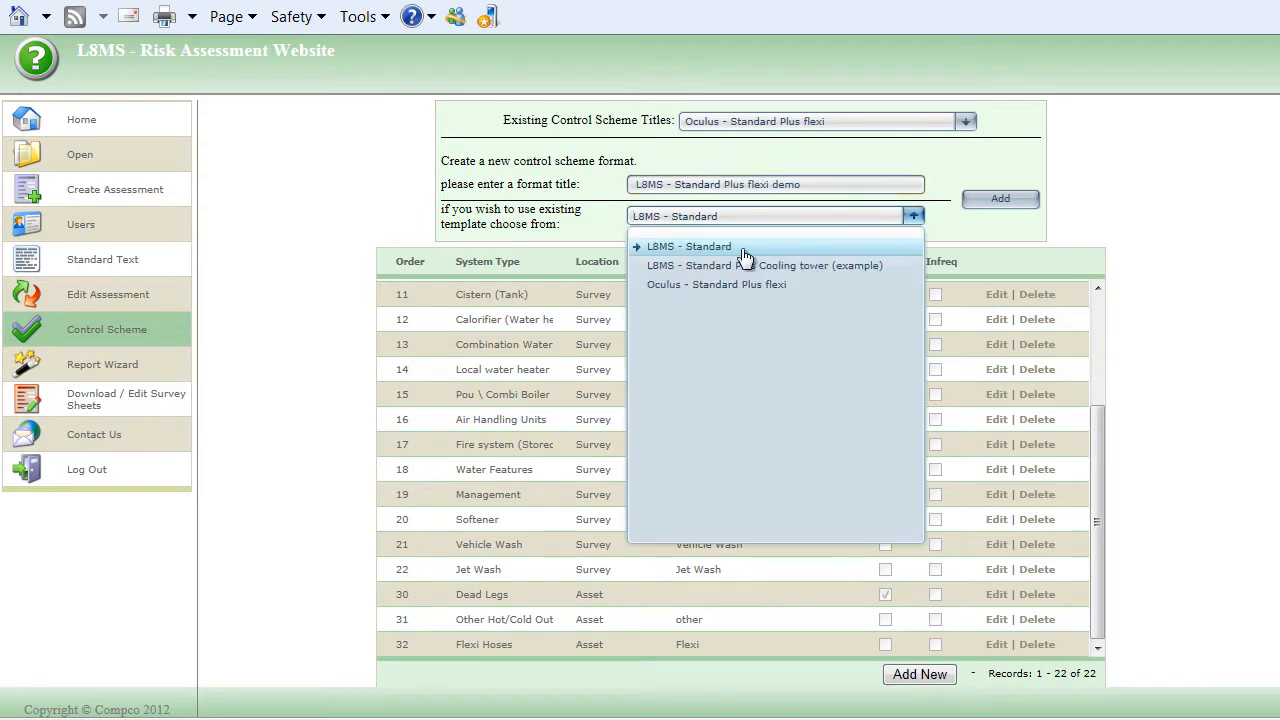
{"action": "left_click", "coordinate": [700, 255]}
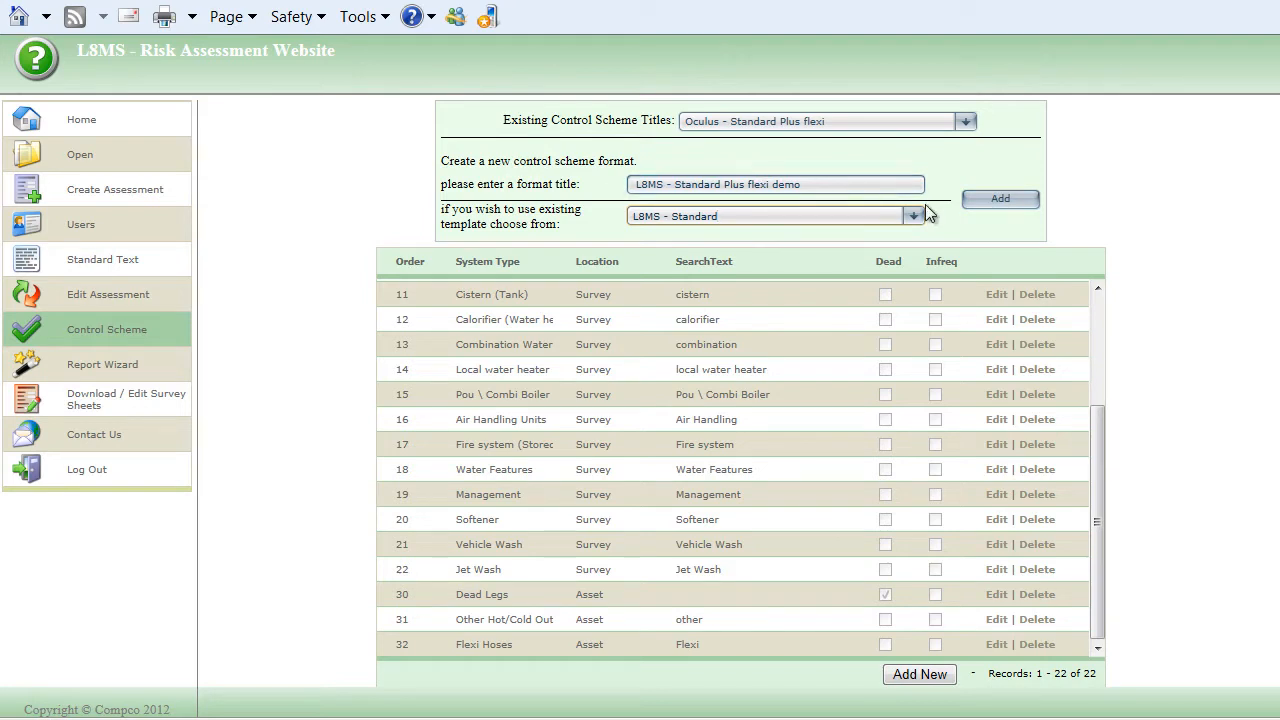
{"action": "left_click", "coordinate": [989, 198]}
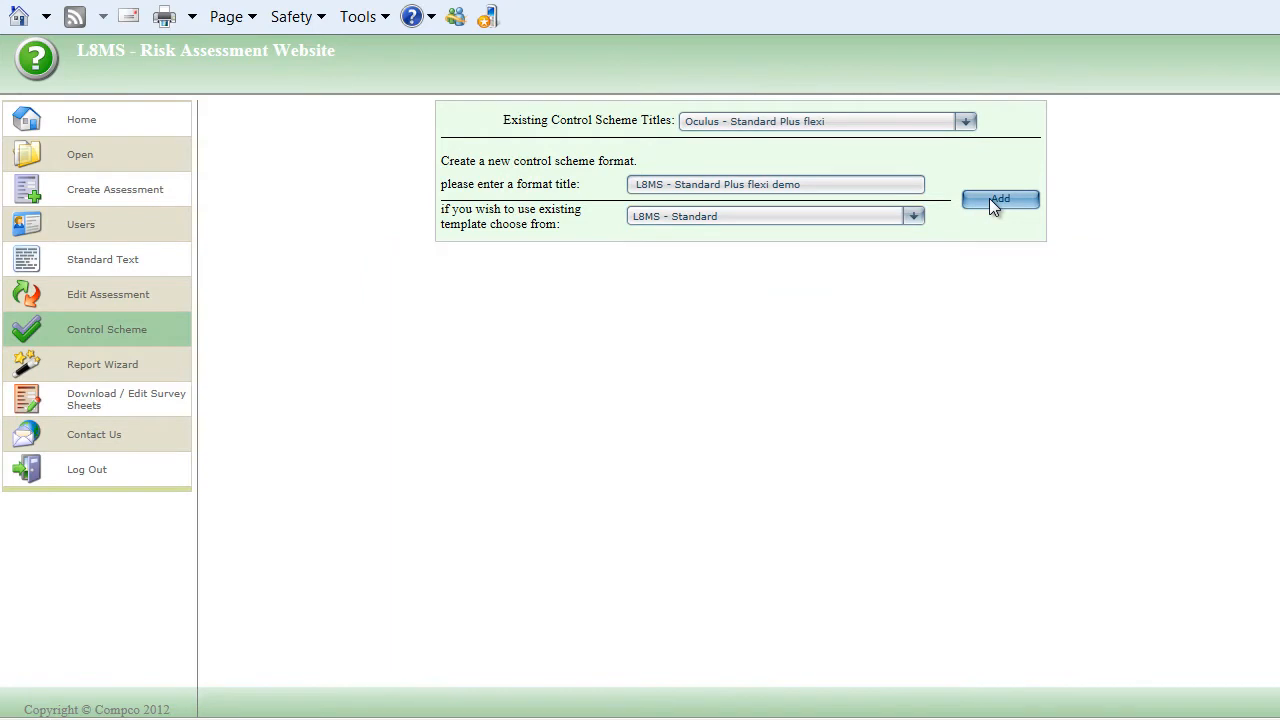
- Load the L8MS - Standard Plus flexi demo control scheme and look through its system types
{"action": "left_click", "coordinate": [965, 121]}
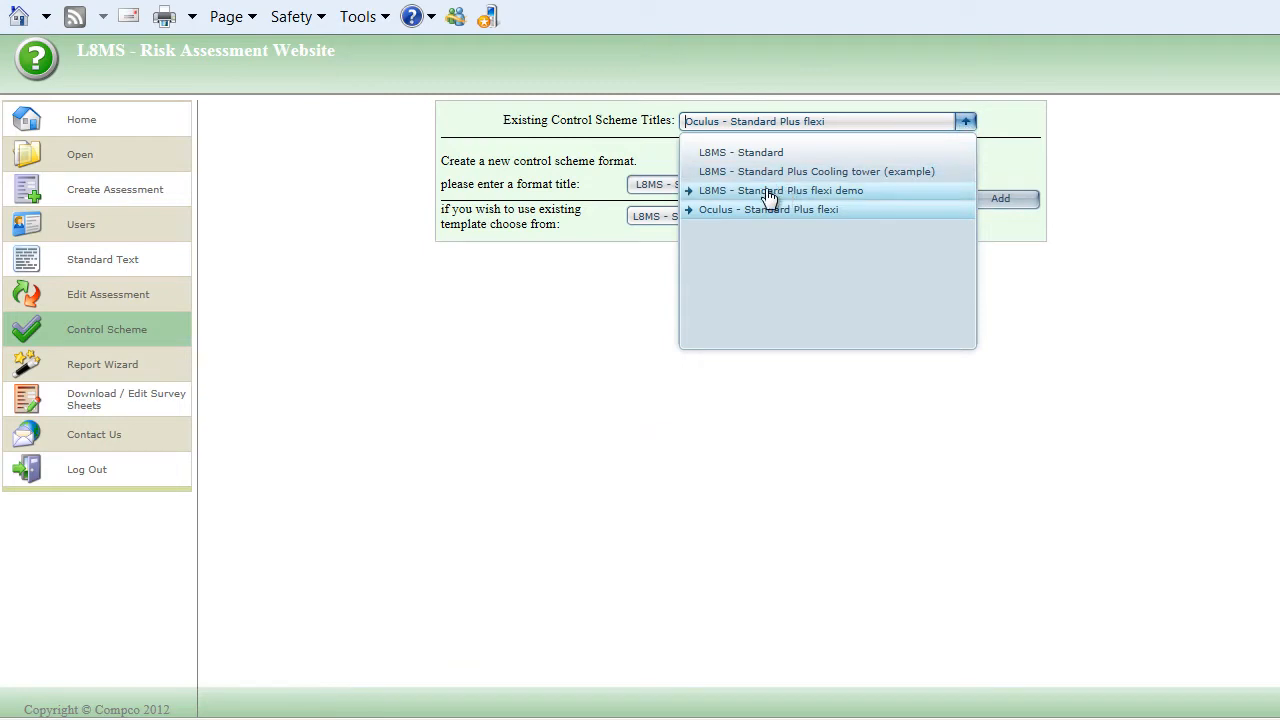
{"action": "left_click", "coordinate": [820, 192]}
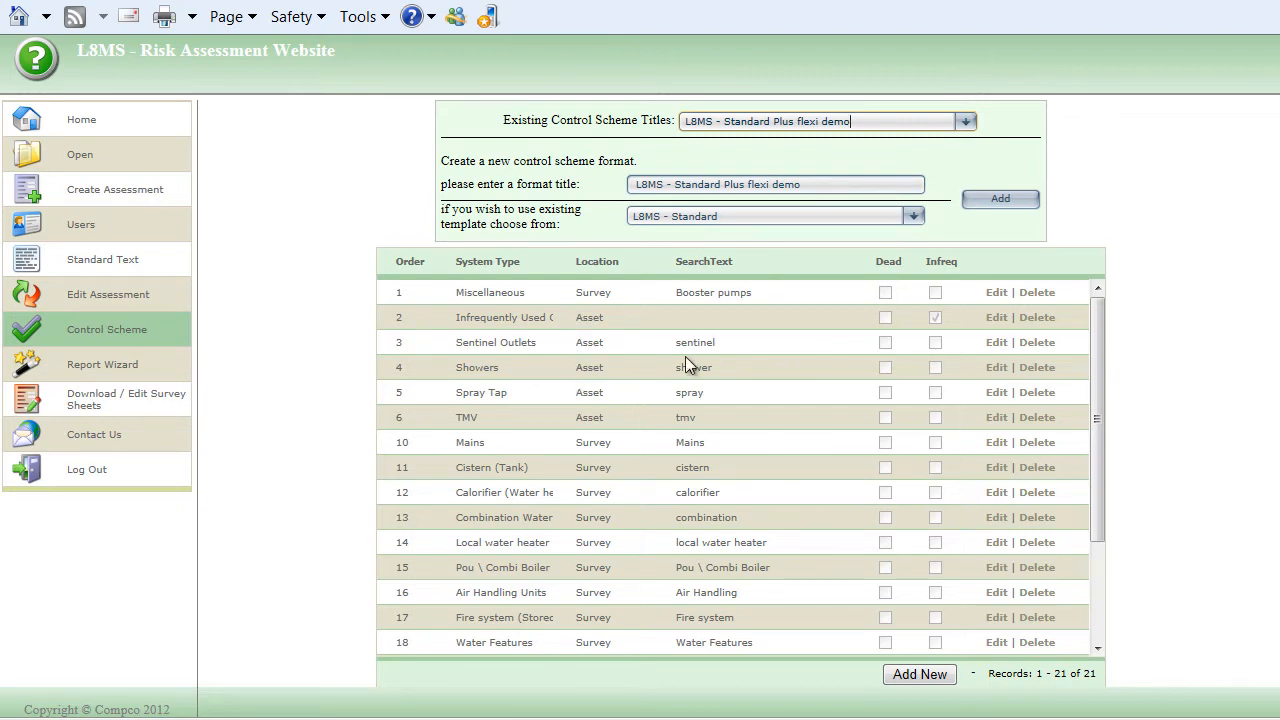
{"action": "scroll", "coordinate": [897, 400], "scroll_direction": "down", "scroll_amount": 1}
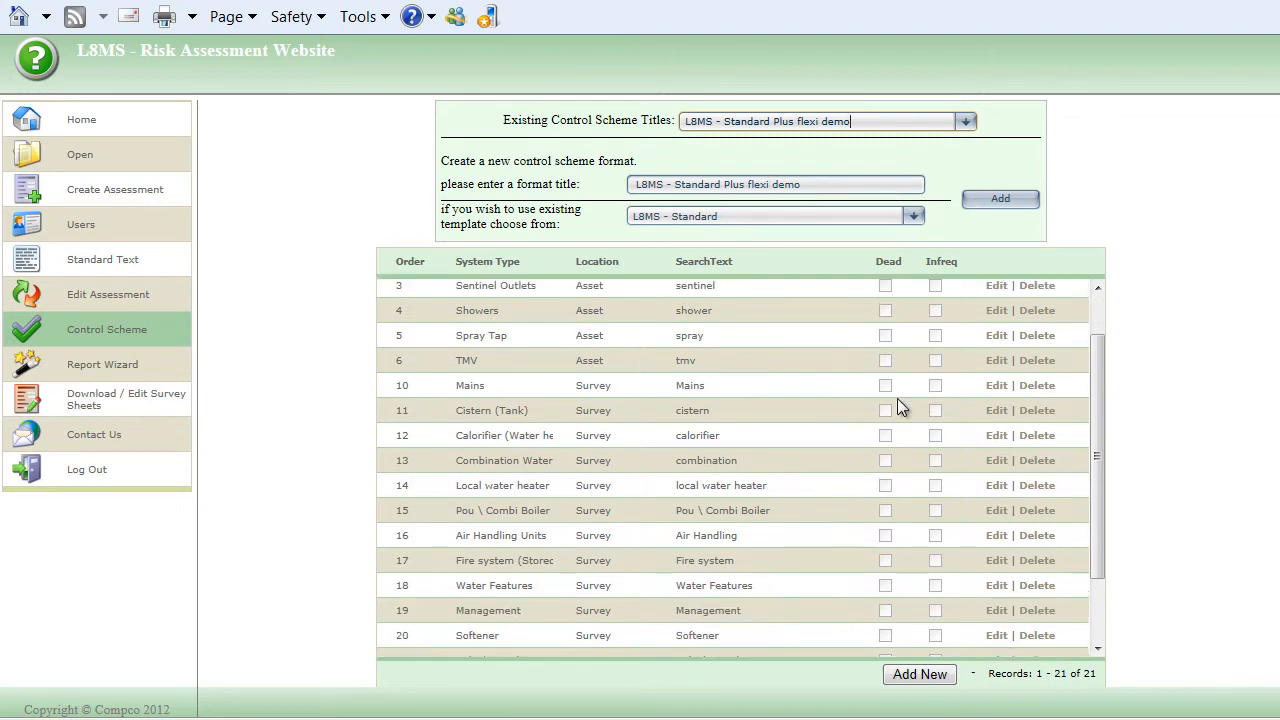
{"action": "scroll", "coordinate": [897, 400], "scroll_direction": "down", "scroll_amount": 2}
{"action": "scroll", "coordinate": [897, 400], "scroll_direction": "up", "scroll_amount": 3}
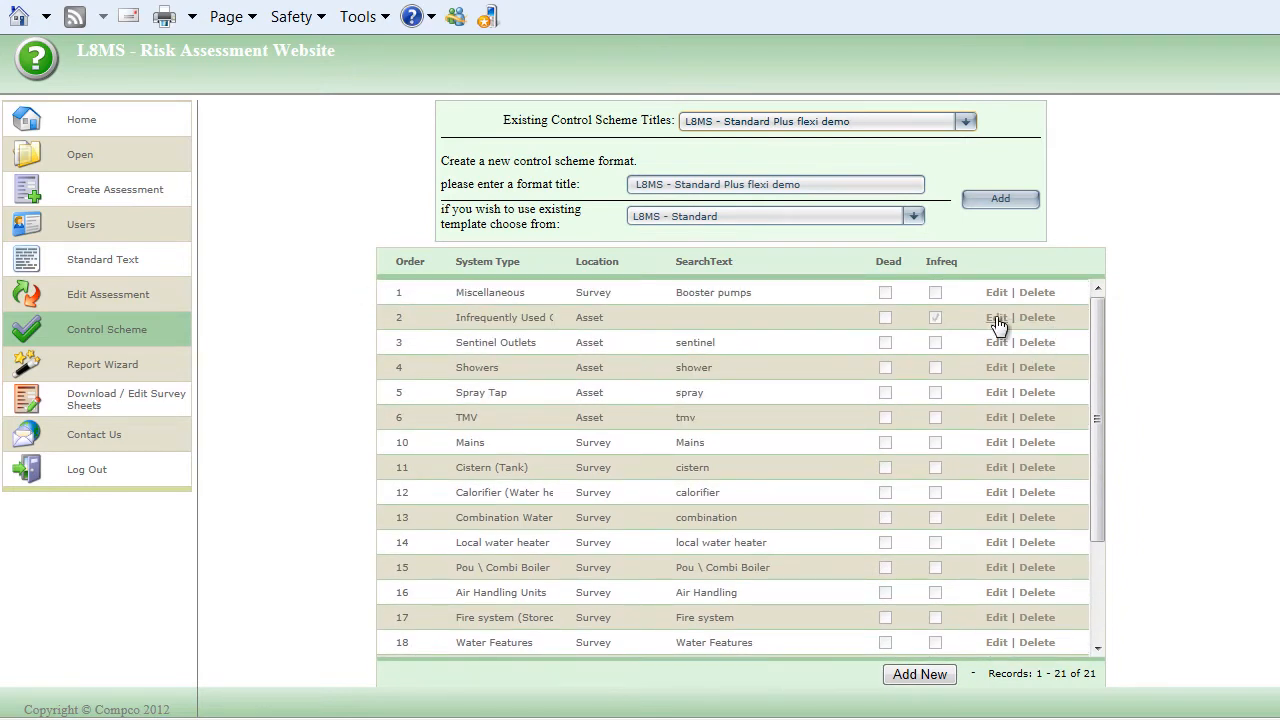
- Examine the Infrequently Used Outlets system type's search parameters and the details of its weekly control paragraph without changing them
{"action": "left_click", "coordinate": [997, 319]}
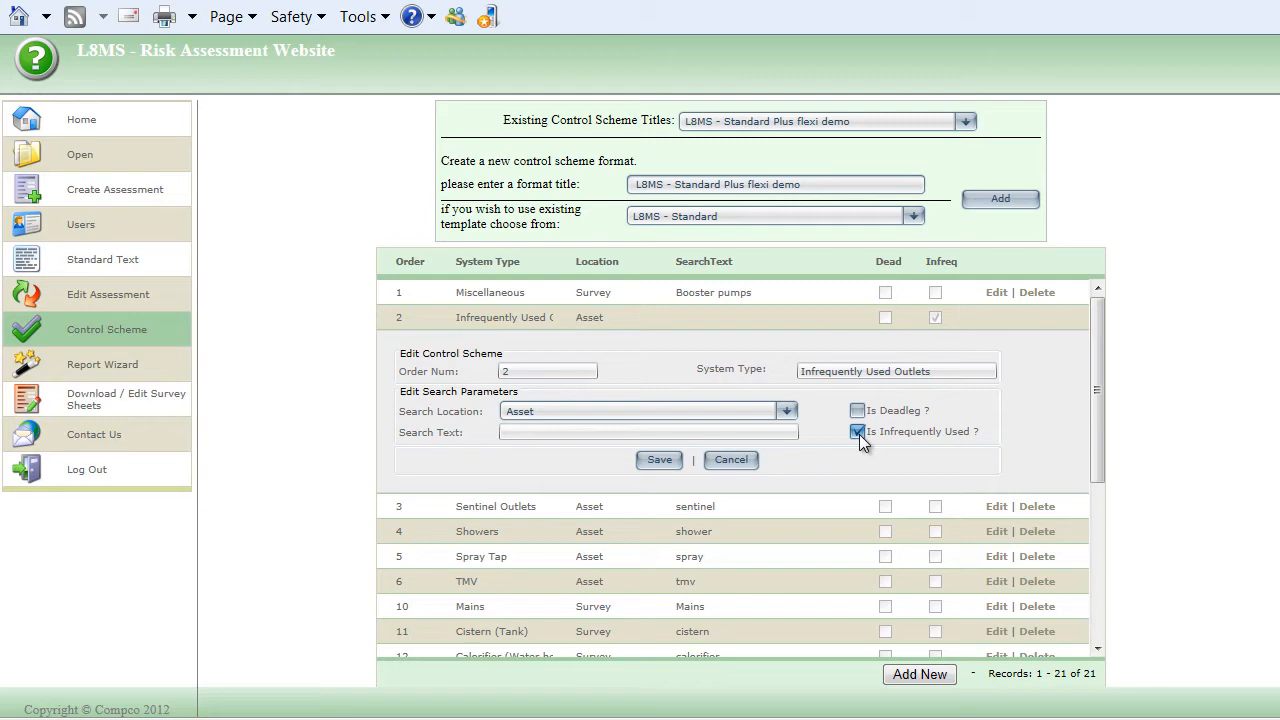
{"action": "left_click", "coordinate": [732, 461]}
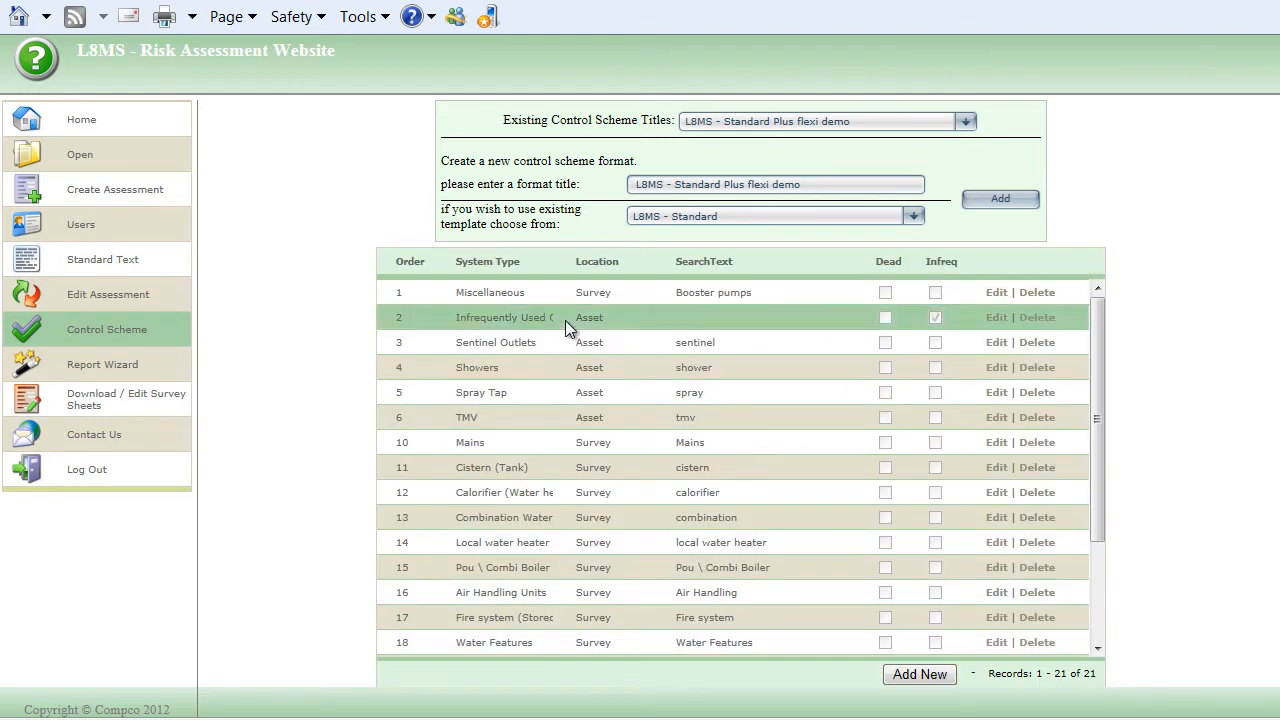
{"action": "left_click", "coordinate": [537, 318]}
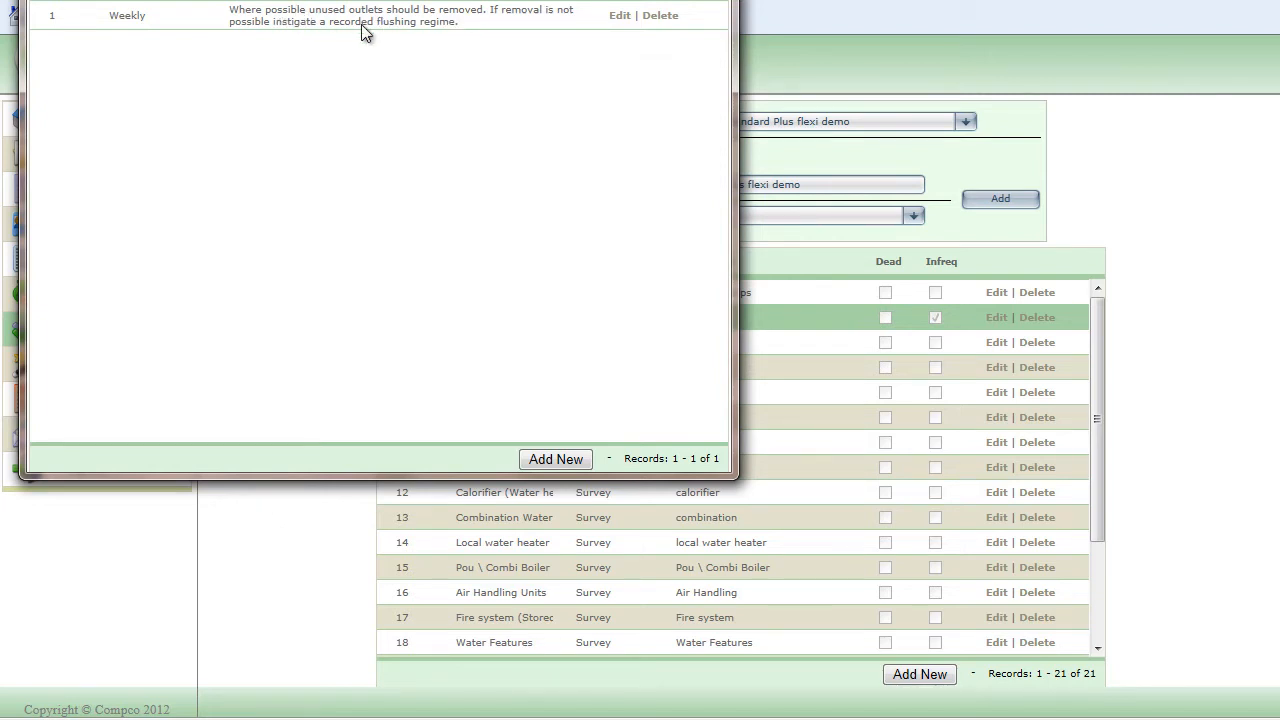
{"action": "left_click", "coordinate": [620, 15]}
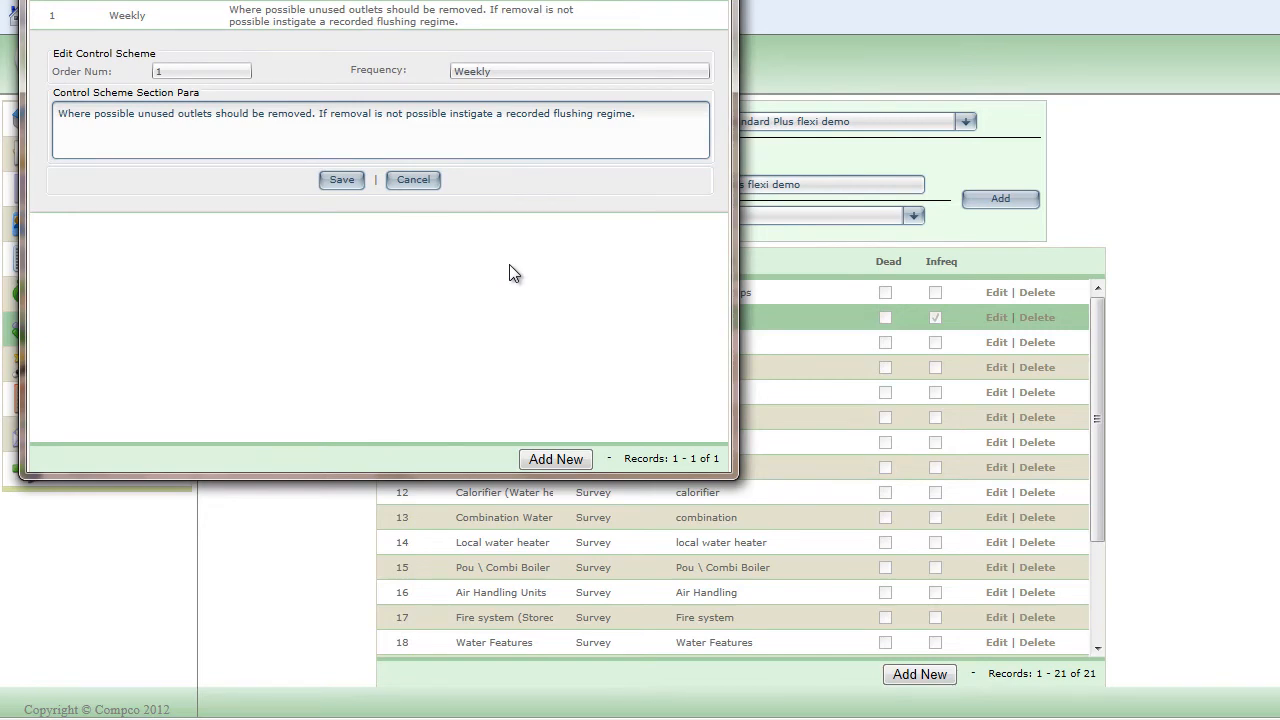
{"action": "left_click", "coordinate": [423, 182]}
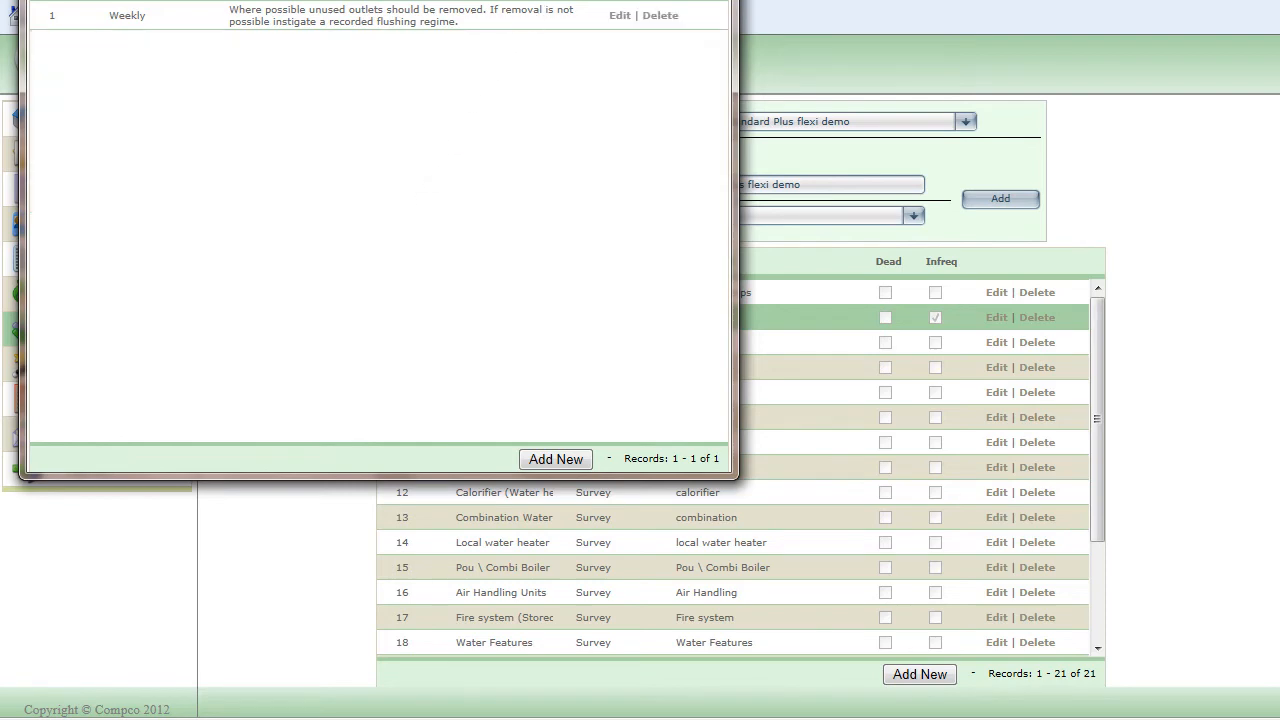
{"action": "key", "text": "alt+F4"}
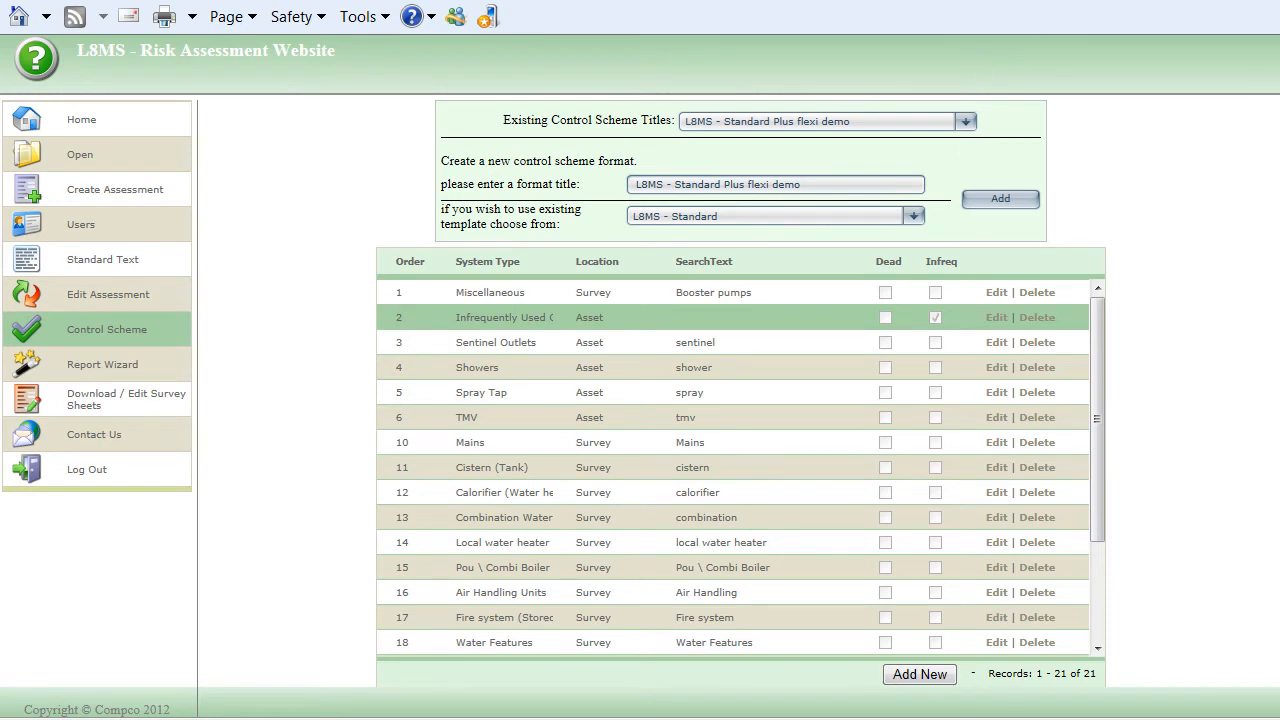
- Add a system type with order number 32, named "Flexible hoses", with Asset as search location and "flexi" as search text
{"action": "left_click", "coordinate": [919, 675]}
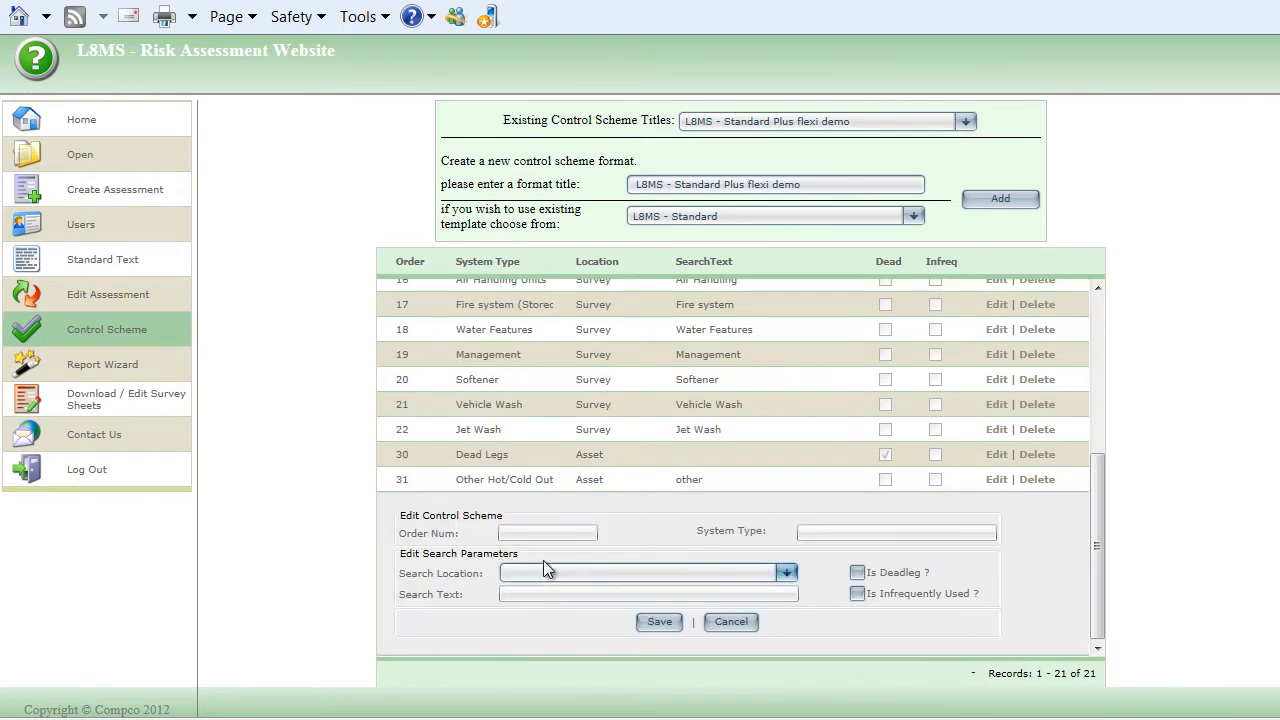
{"action": "left_click", "coordinate": [524, 531]}
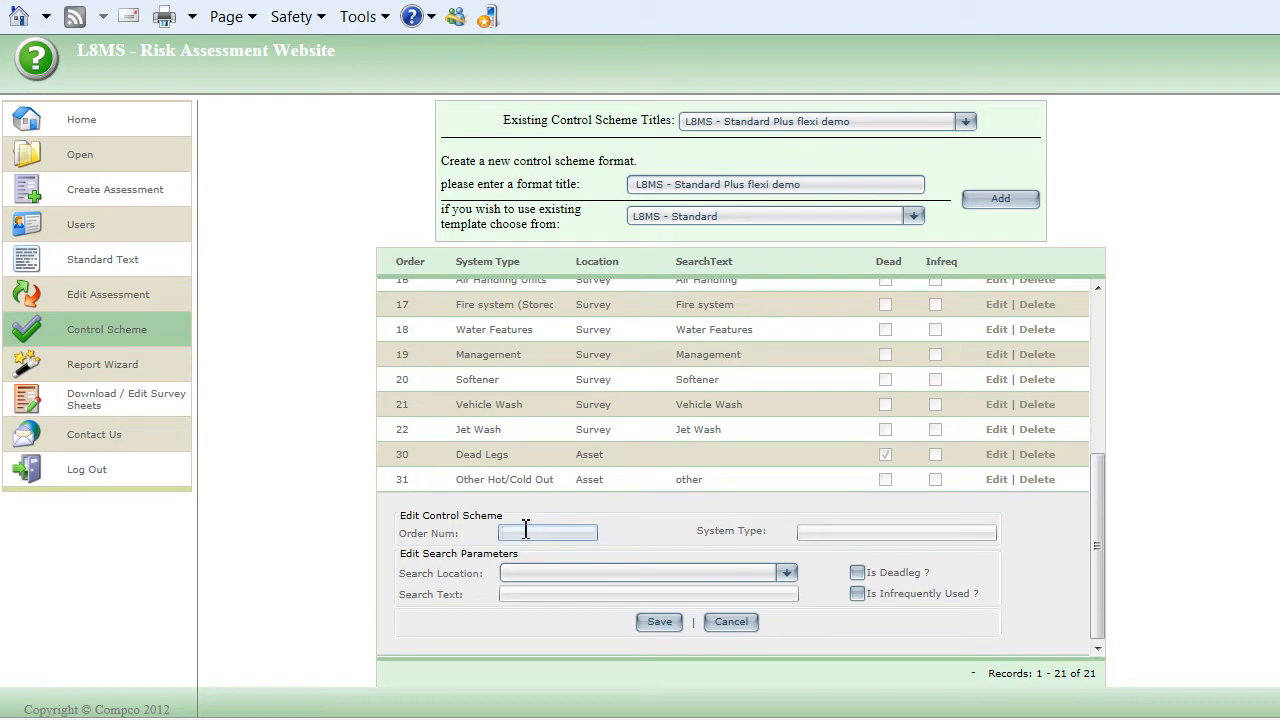
{"action": "type", "text": "32"}
{"action": "left_click", "coordinate": [925, 532]}
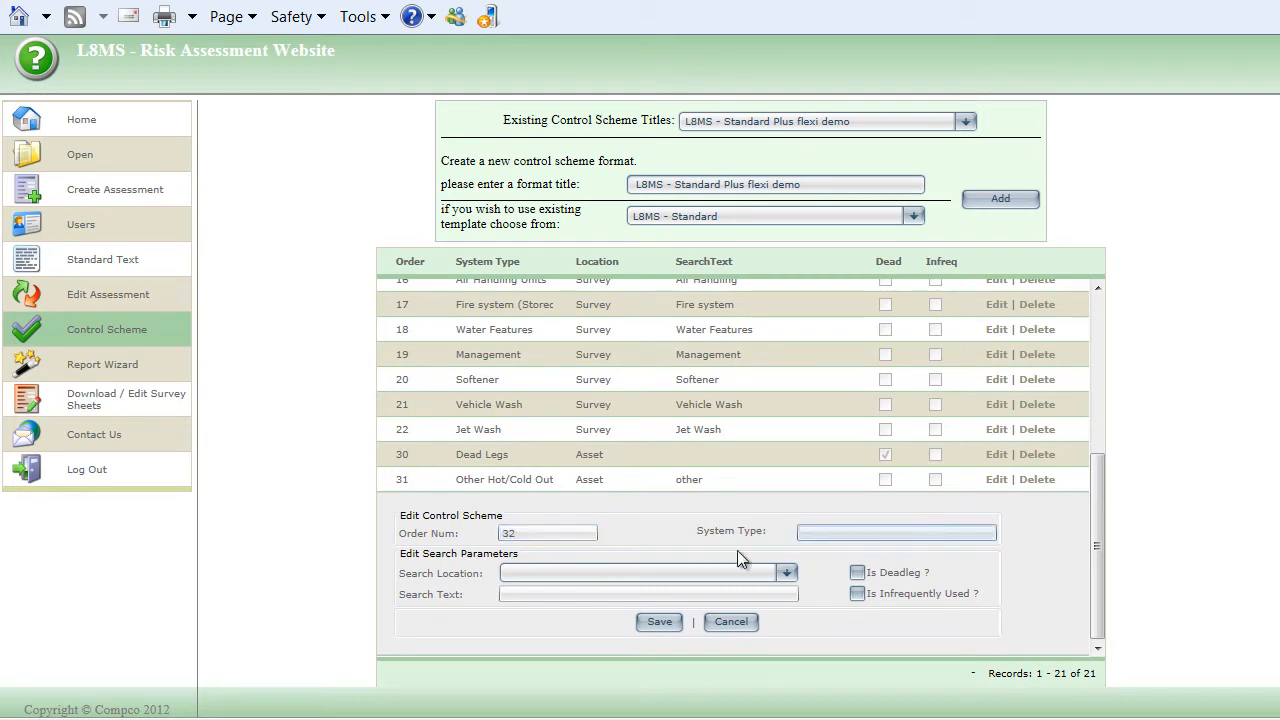
{"action": "left_click", "coordinate": [785, 573]}
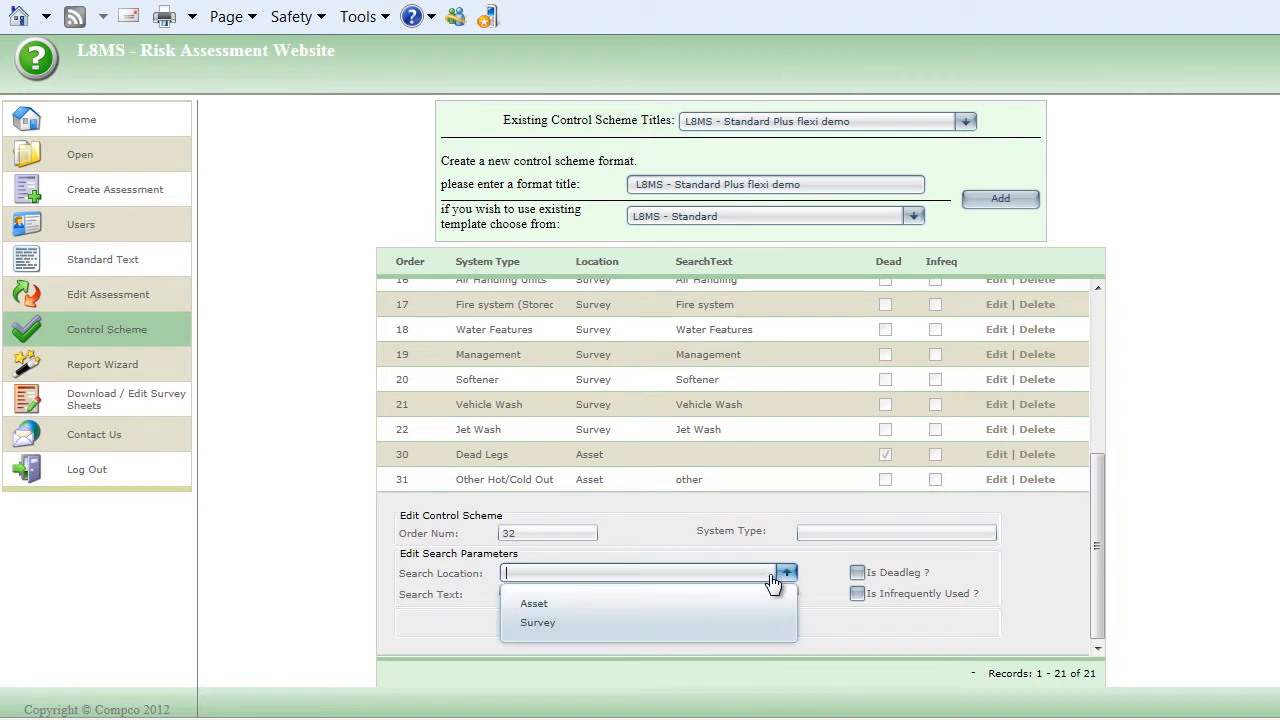
{"action": "left_click", "coordinate": [553, 604]}
{"action": "left_click", "coordinate": [557, 593]}
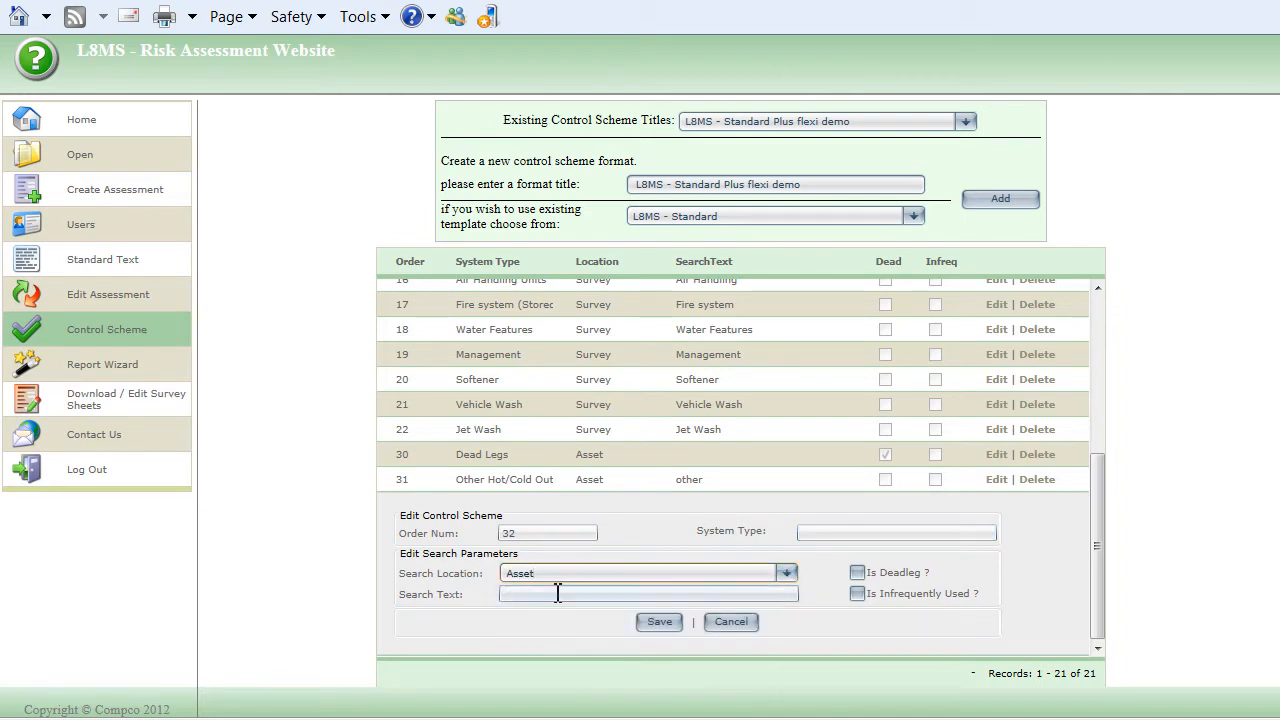
{"action": "left_click", "coordinate": [557, 593]}
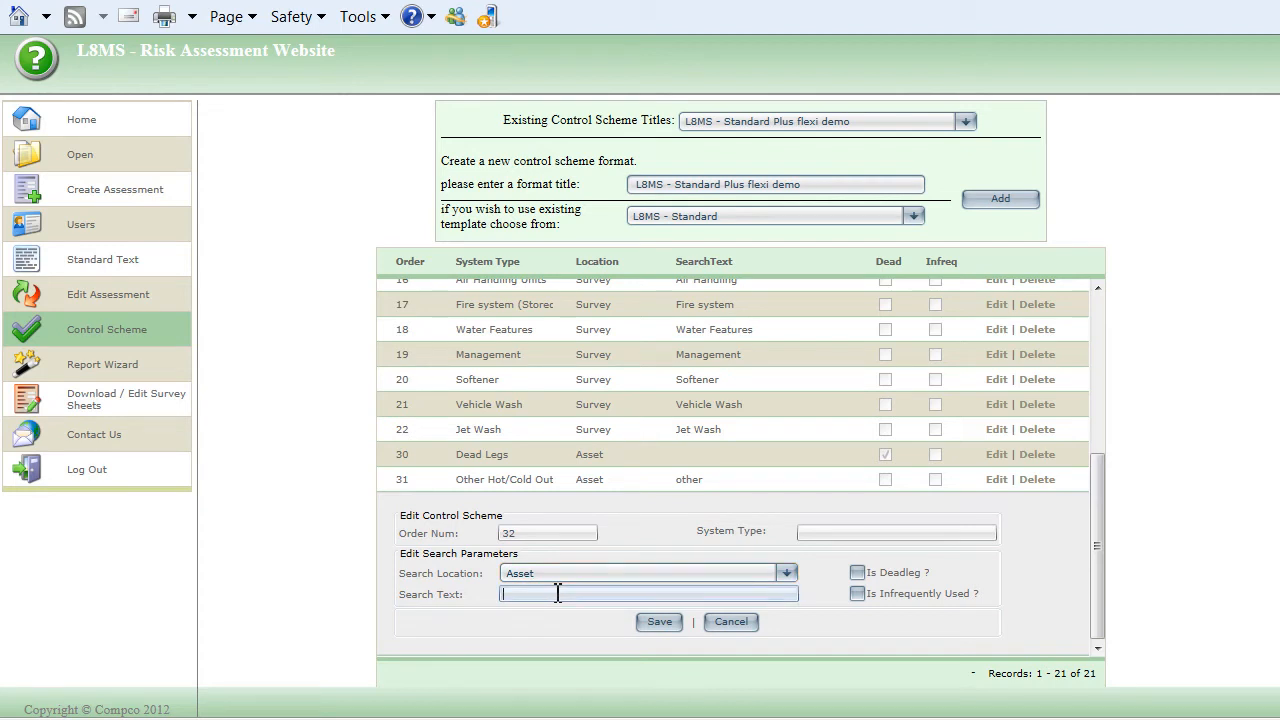
{"action": "type", "text": "flexi"}
{"action": "left_click", "coordinate": [829, 533]}
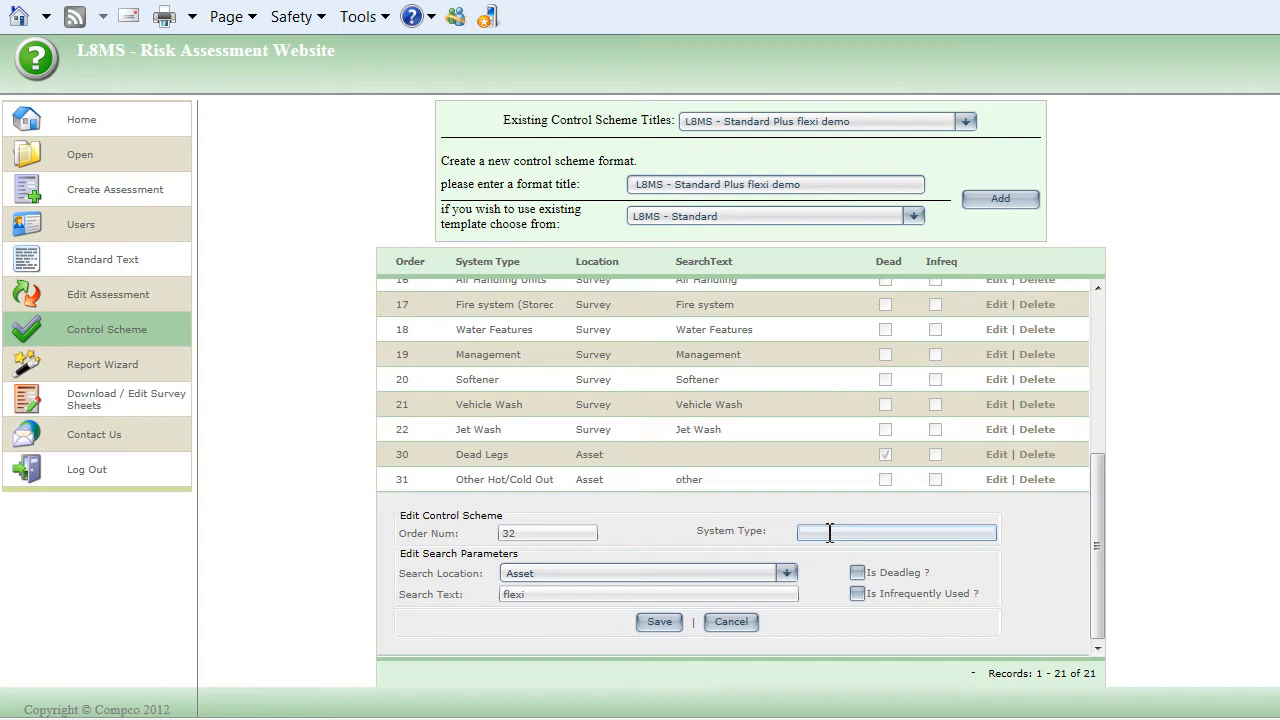
{"action": "type", "text": "Flexible hoses"}
{"action": "left_click", "coordinate": [660, 622]}
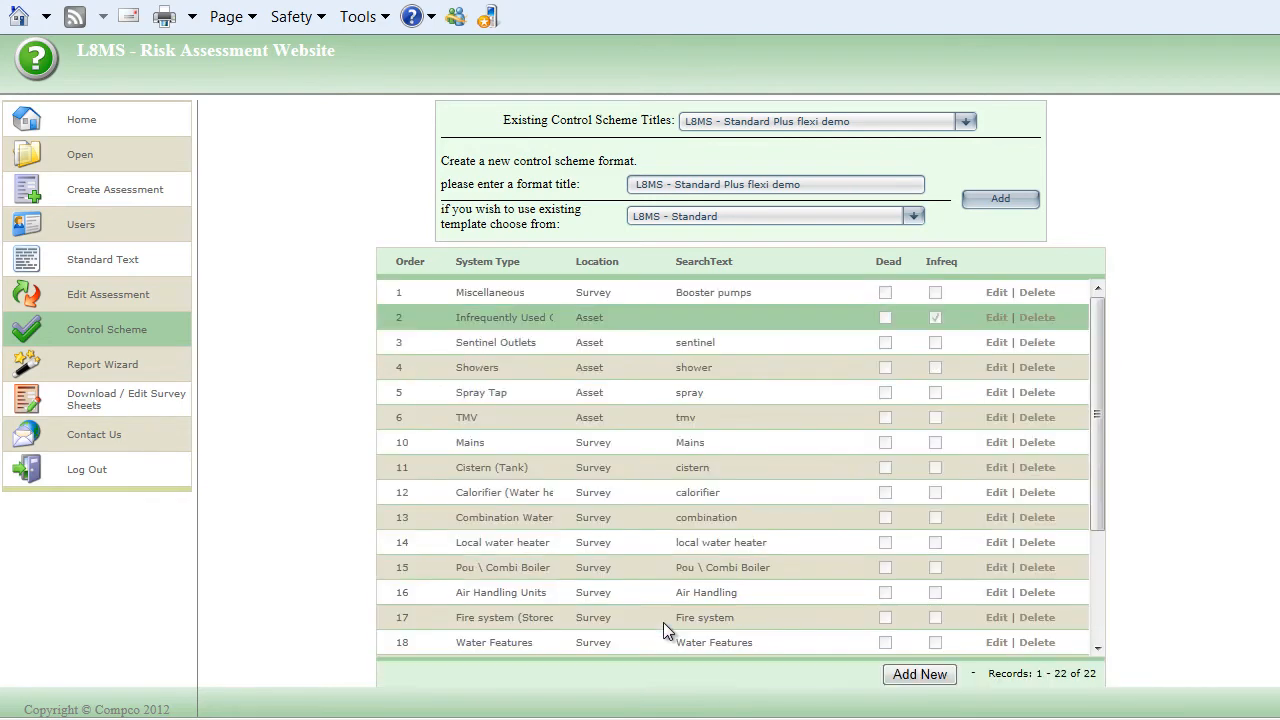
- Add a control paragraph to Flexible hoses with order number 1, frequency "Corrective action" and the text "Get rid of these."
{"action": "left_click_drag", "start_coordinate": [1103, 446], "coordinate": [1105, 660]}
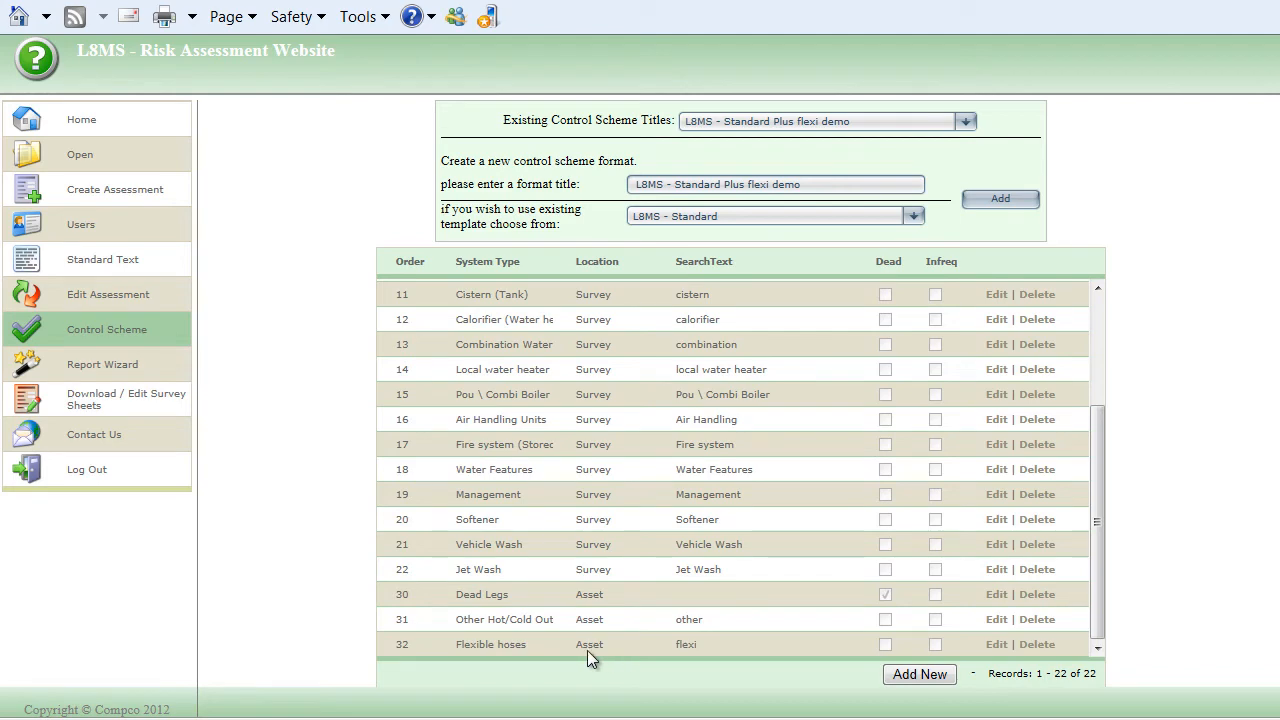
{"action": "left_click", "coordinate": [483, 644]}
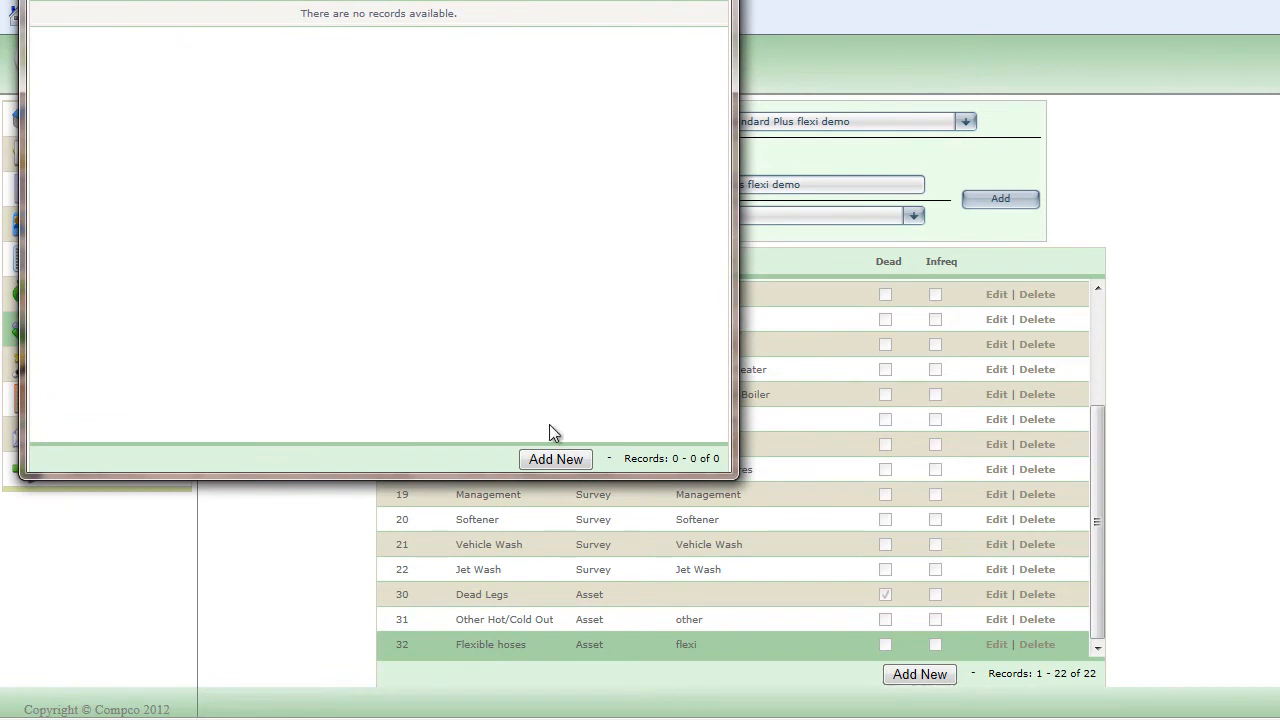
{"action": "left_click", "coordinate": [554, 459]}
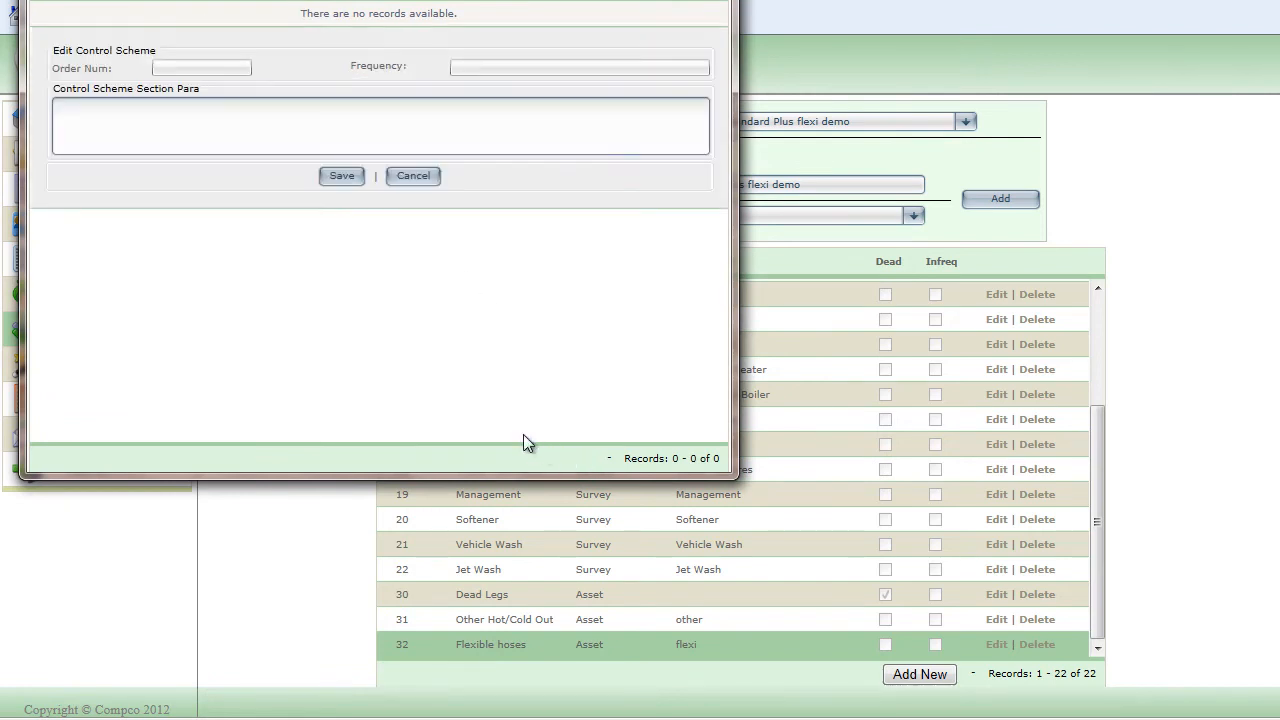
{"action": "left_click", "coordinate": [200, 68]}
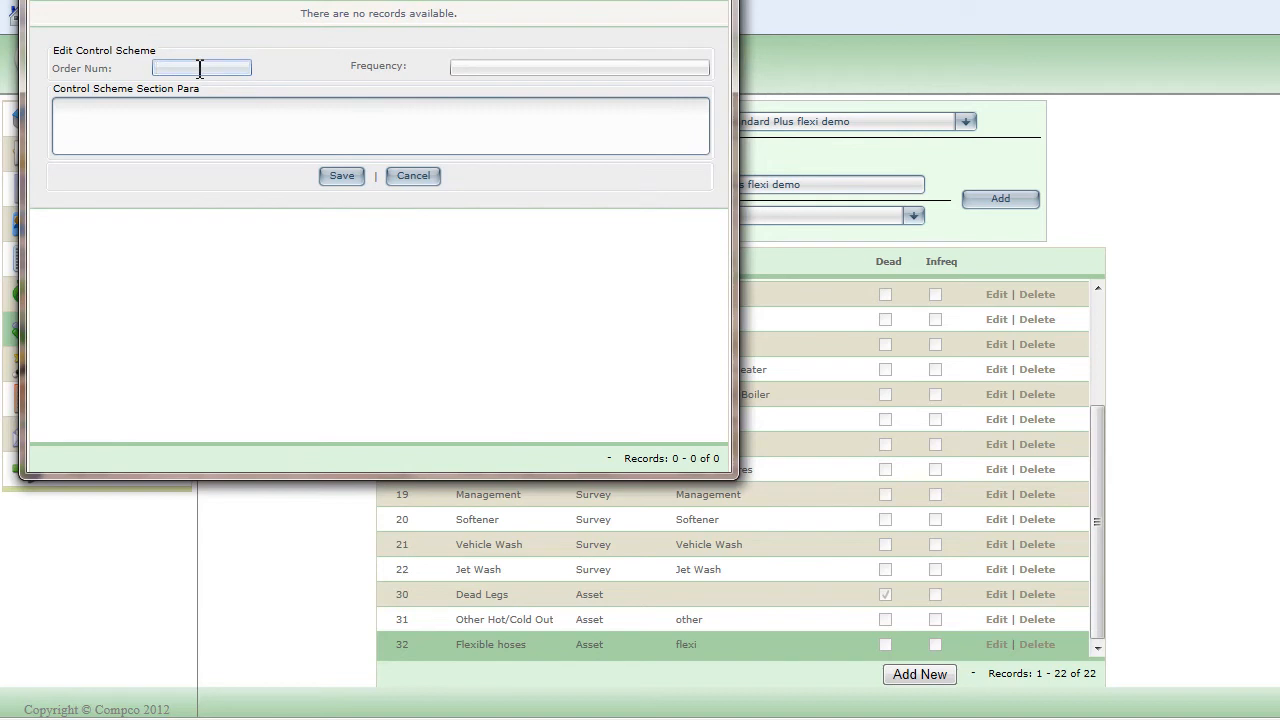
{"action": "type", "text": "1"}
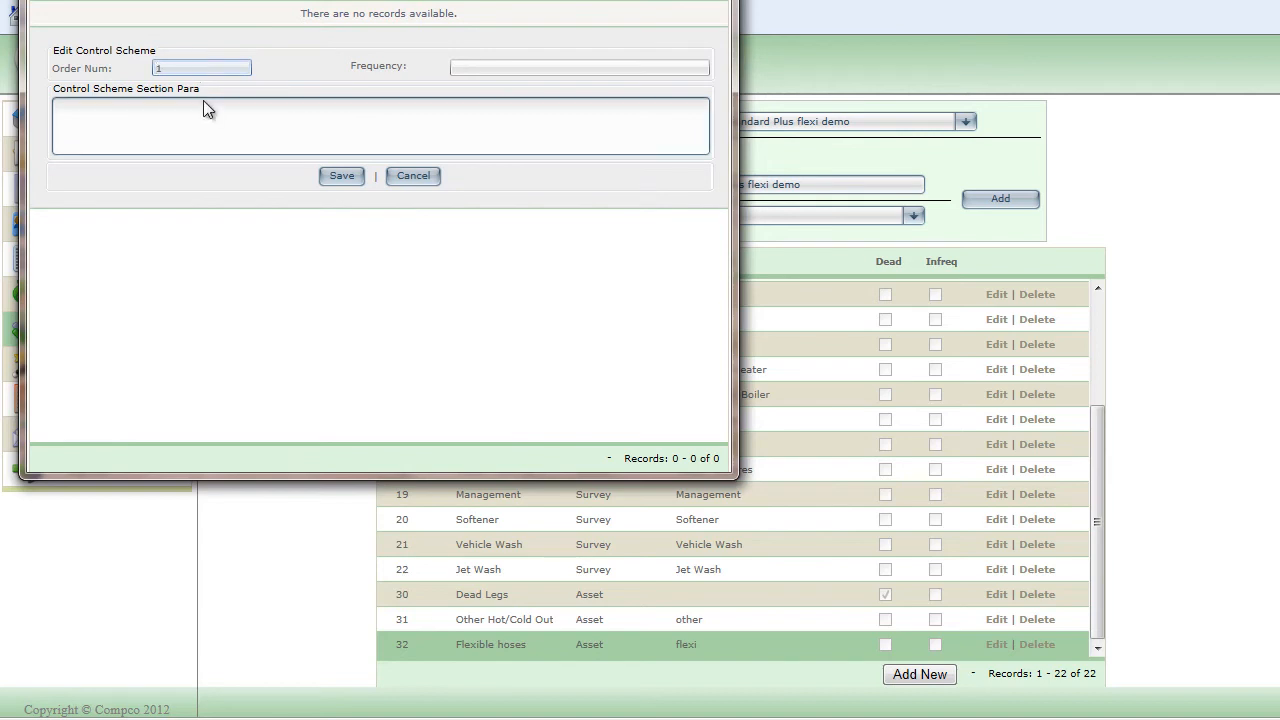
{"action": "left_click", "coordinate": [475, 70]}
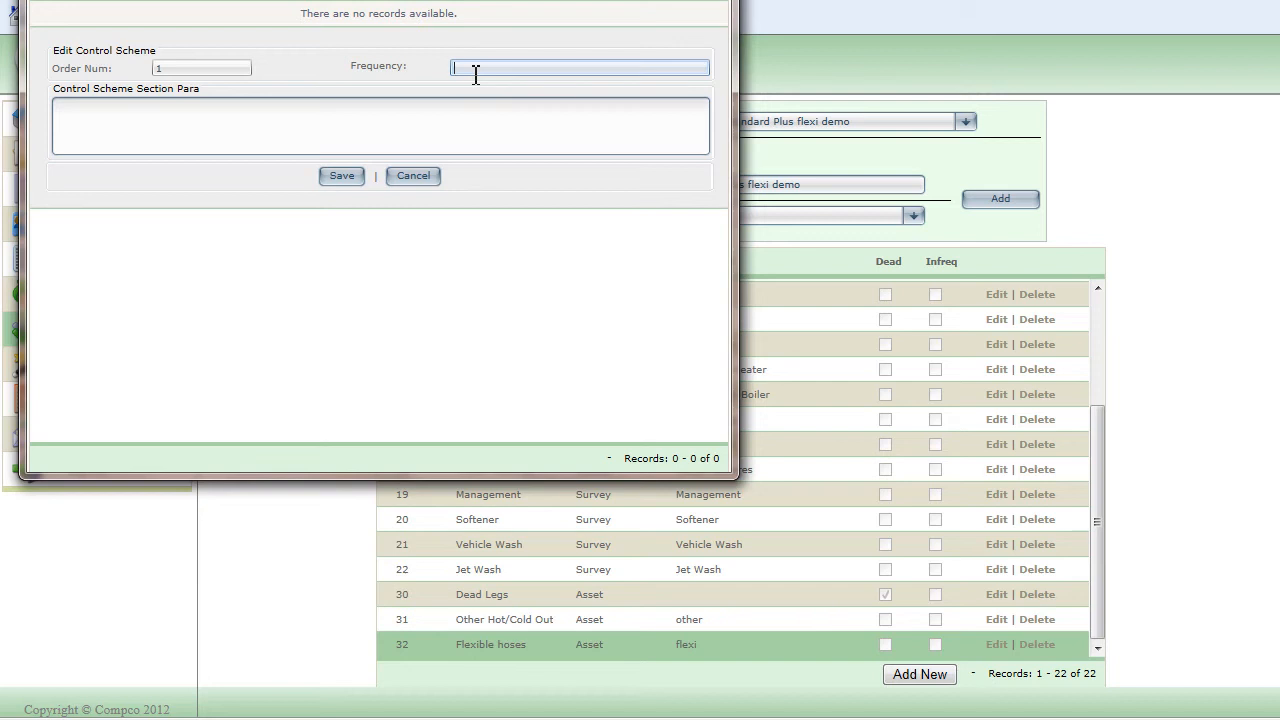
{"action": "type", "text": "Corrective action"}
{"action": "left_click", "coordinate": [154, 128]}
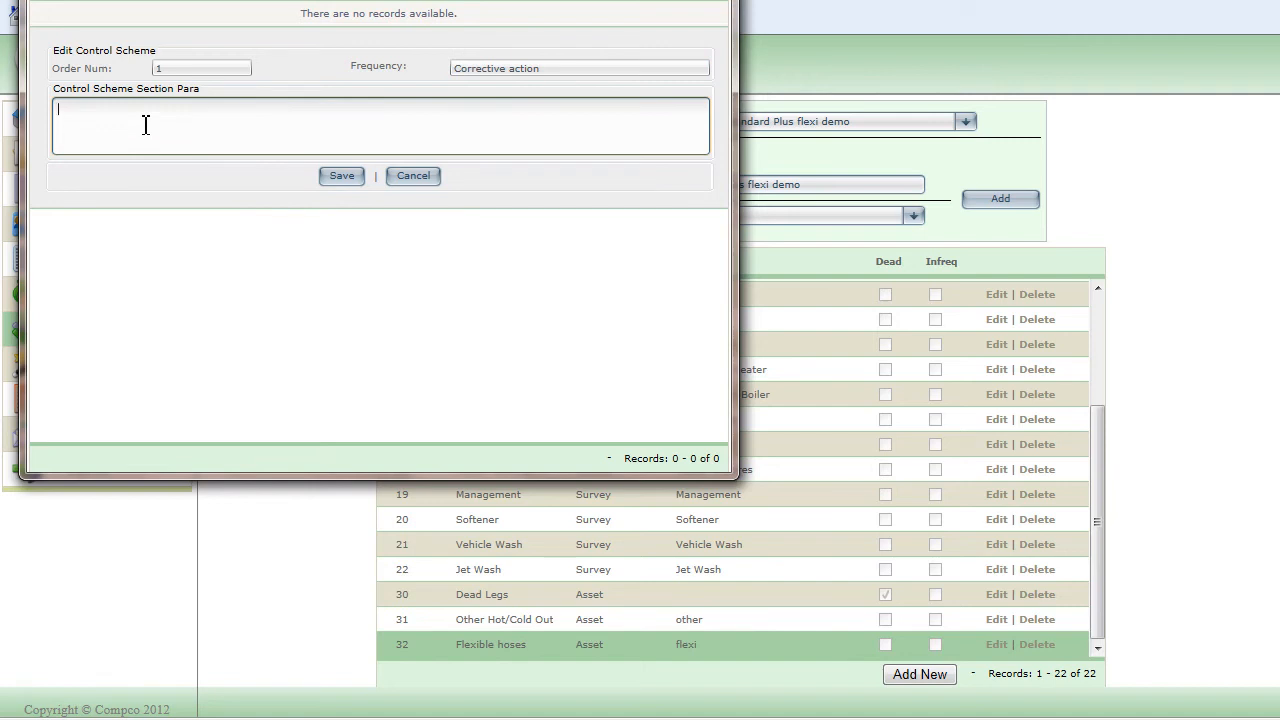
{"action": "type", "text": "Get rid of these."}
{"action": "left_click", "coordinate": [340, 176]}
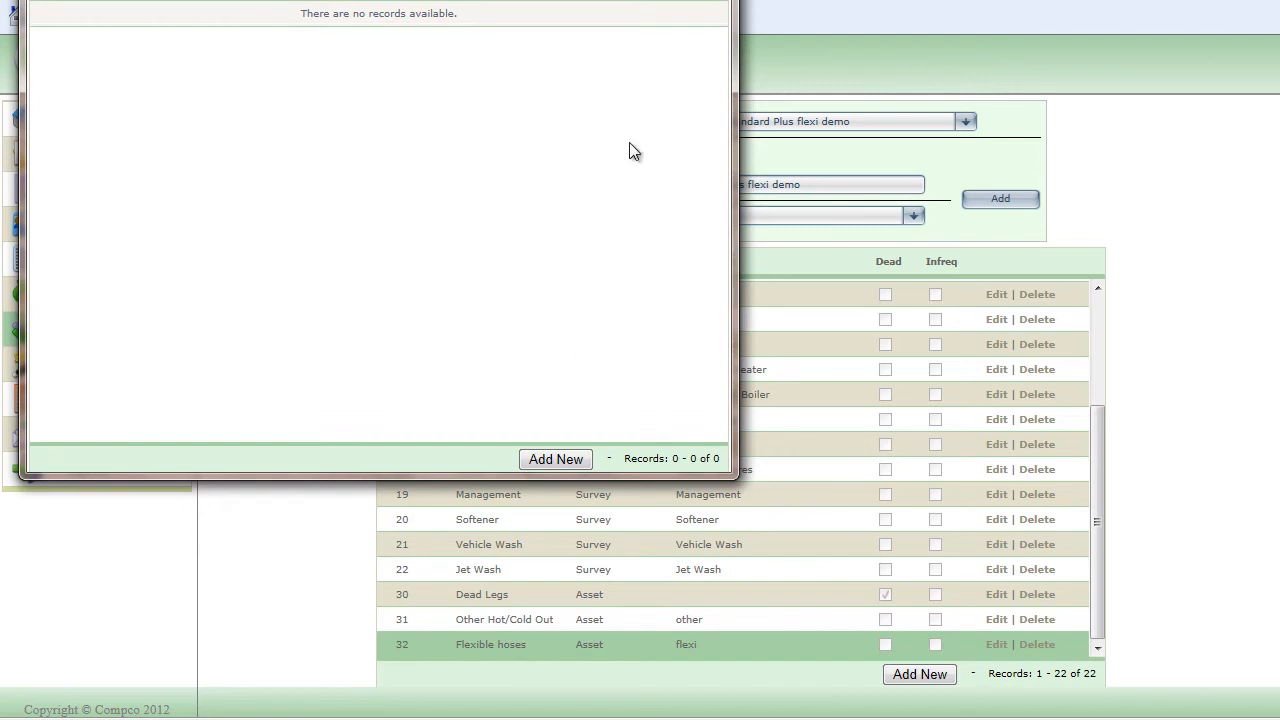
- Reopen the control paragraphs of the Flexible hoses system type to check the saved entry, and close them again
{"action": "left_click", "coordinate": [712, 0]}
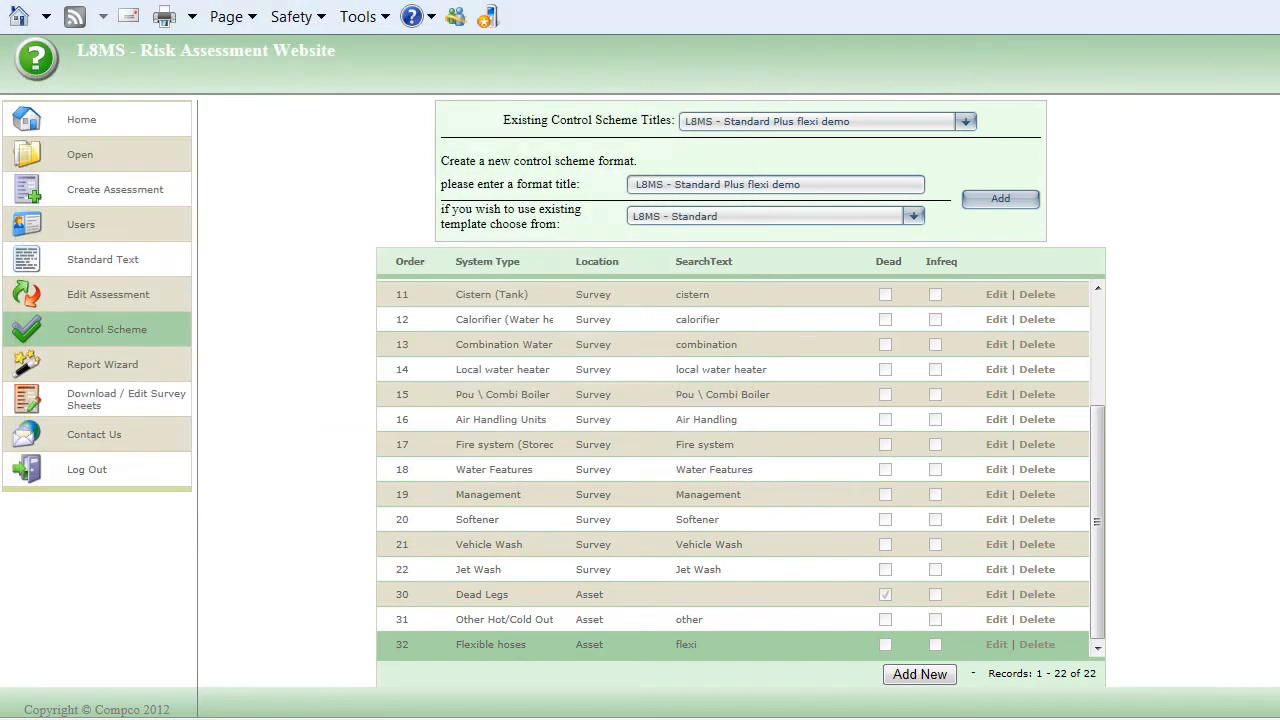
{"action": "left_click", "coordinate": [512, 650]}
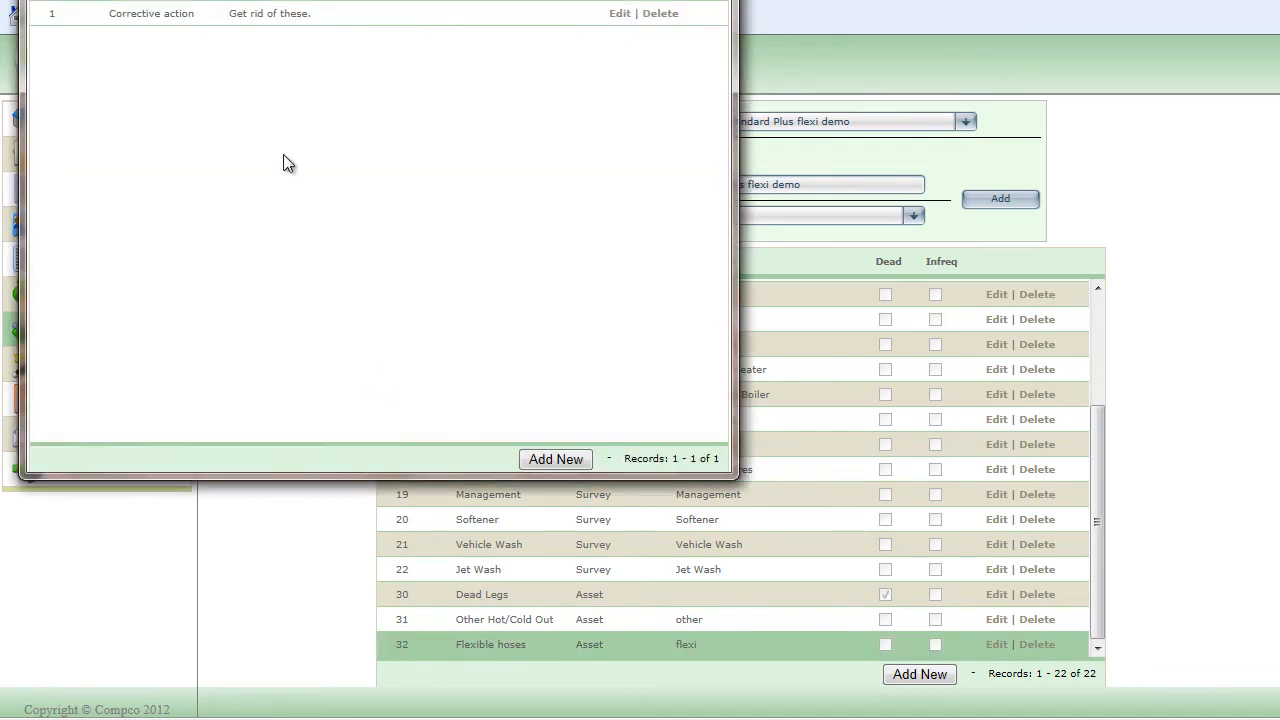
{"action": "left_click", "coordinate": [712, 0]}
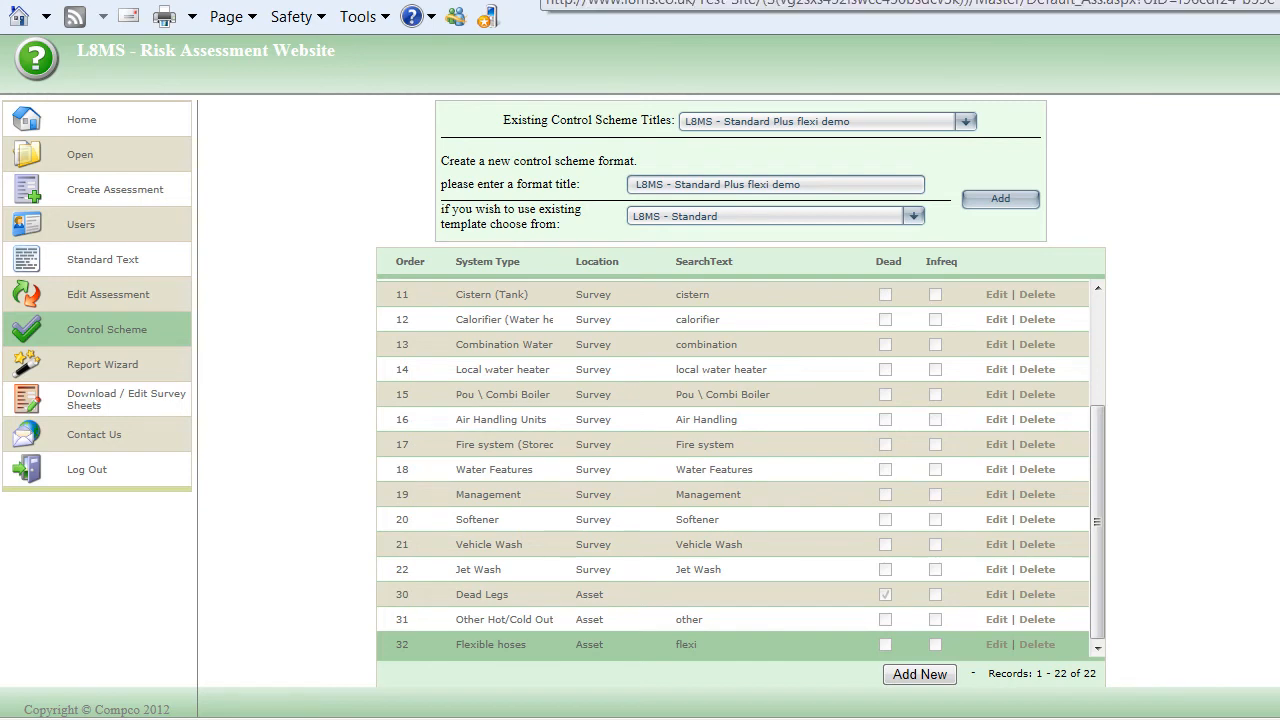
- Switch to the Demo University Hospital assessment and read through its current control scheme, down to the Other Hot/Cold Outlets locations
{"action": "left_click", "coordinate": [541, 0]}
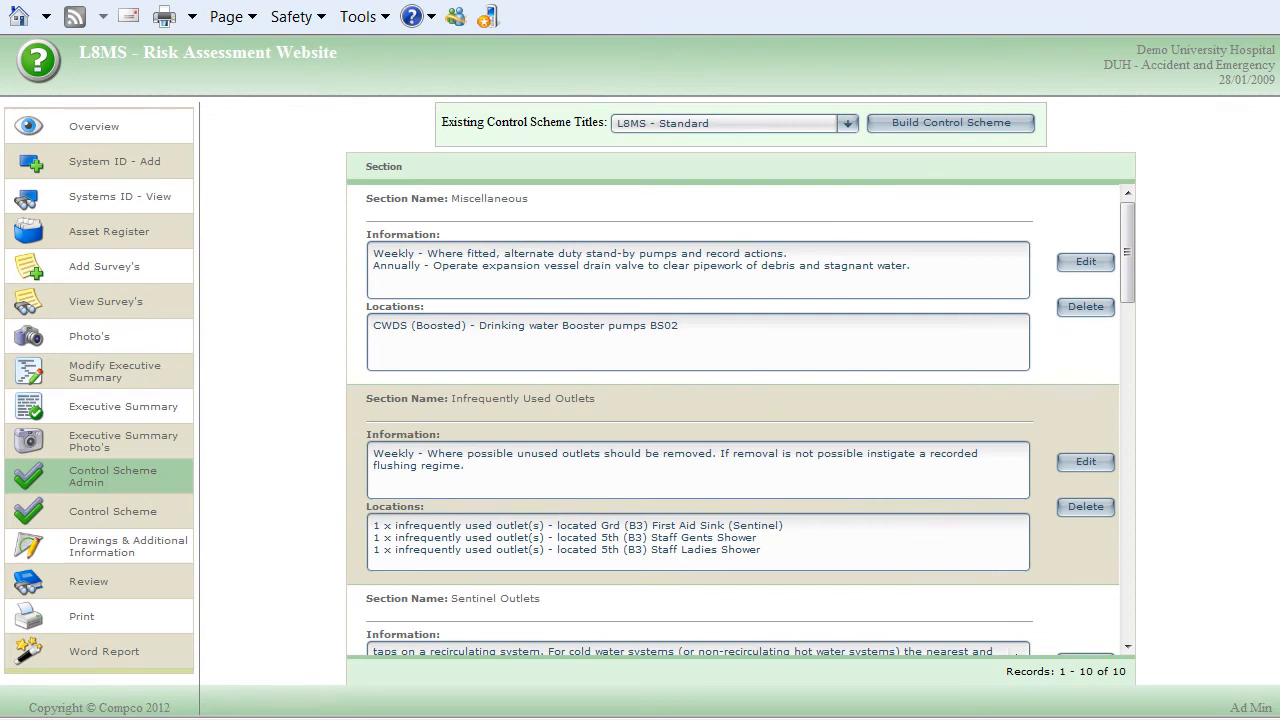
{"action": "left_click", "coordinate": [103, 527]}
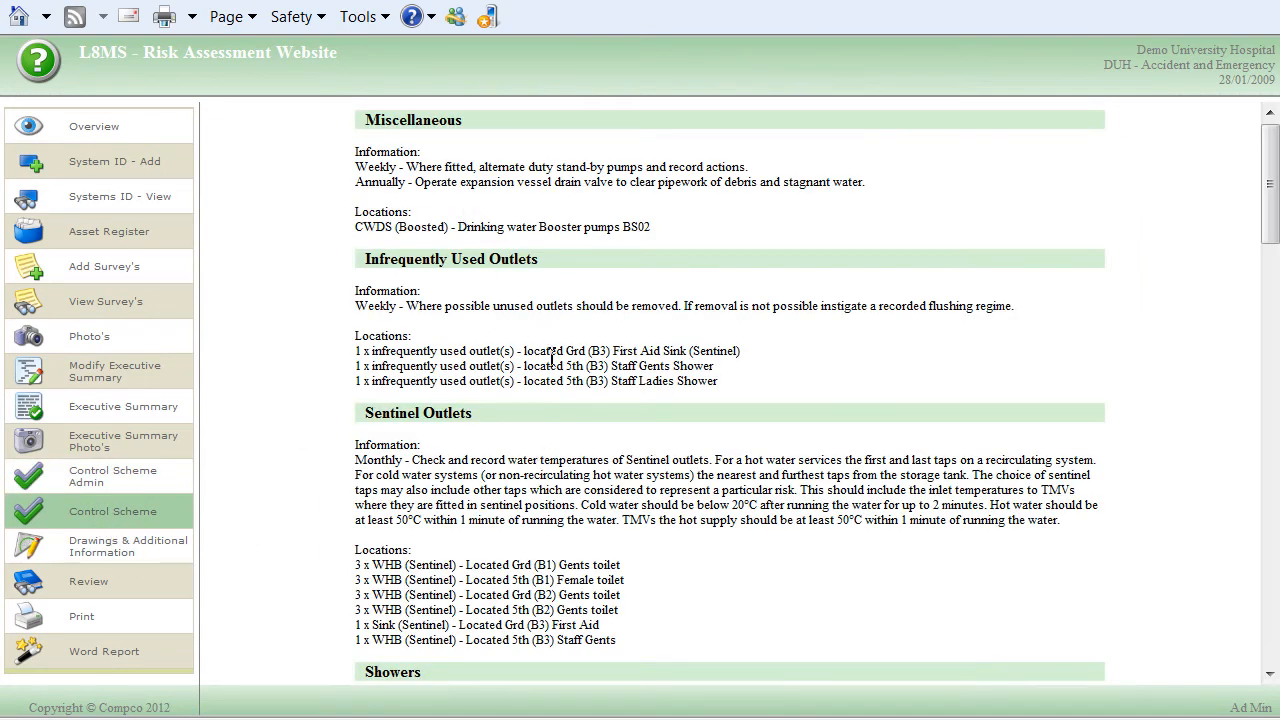
{"action": "scroll", "coordinate": [547, 356], "scroll_direction": "down", "scroll_amount": 5}
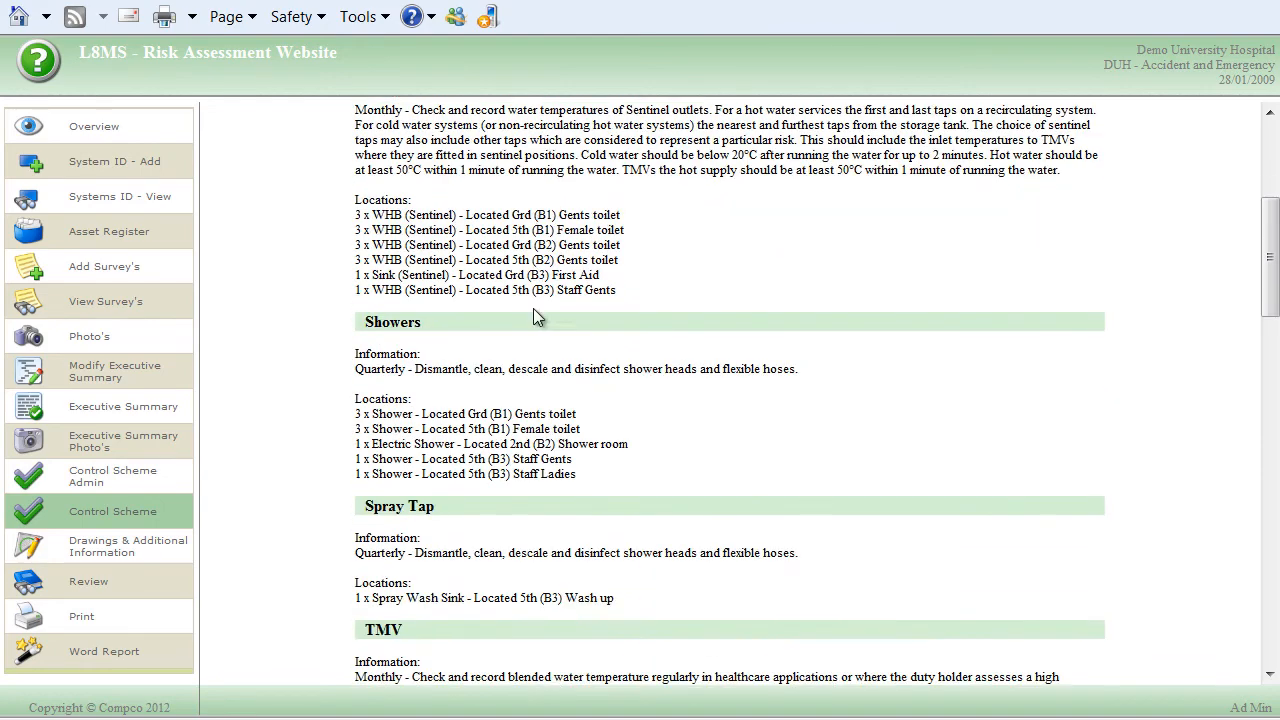
{"action": "scroll", "coordinate": [533, 308], "scroll_direction": "down", "scroll_amount": 10}
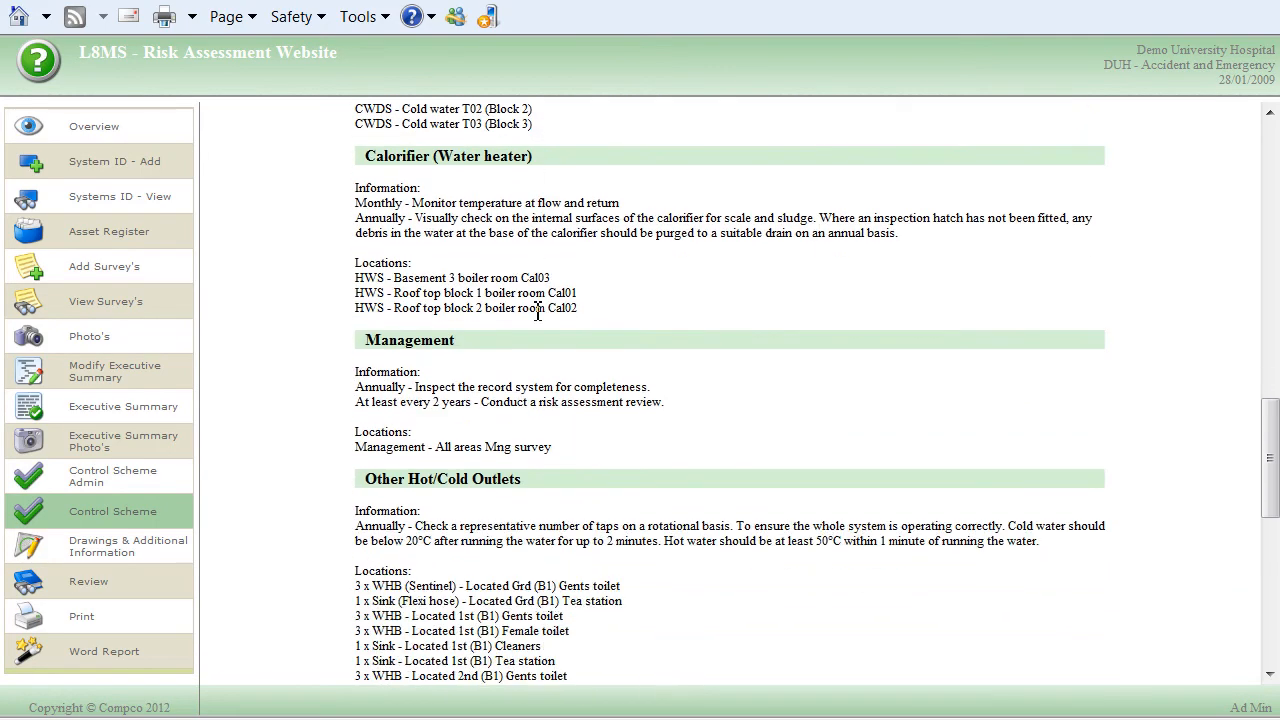
{"action": "scroll", "coordinate": [537, 312], "scroll_direction": "down", "scroll_amount": 4}
{"action": "scroll", "coordinate": [533, 316], "scroll_direction": "down", "scroll_amount": 6}
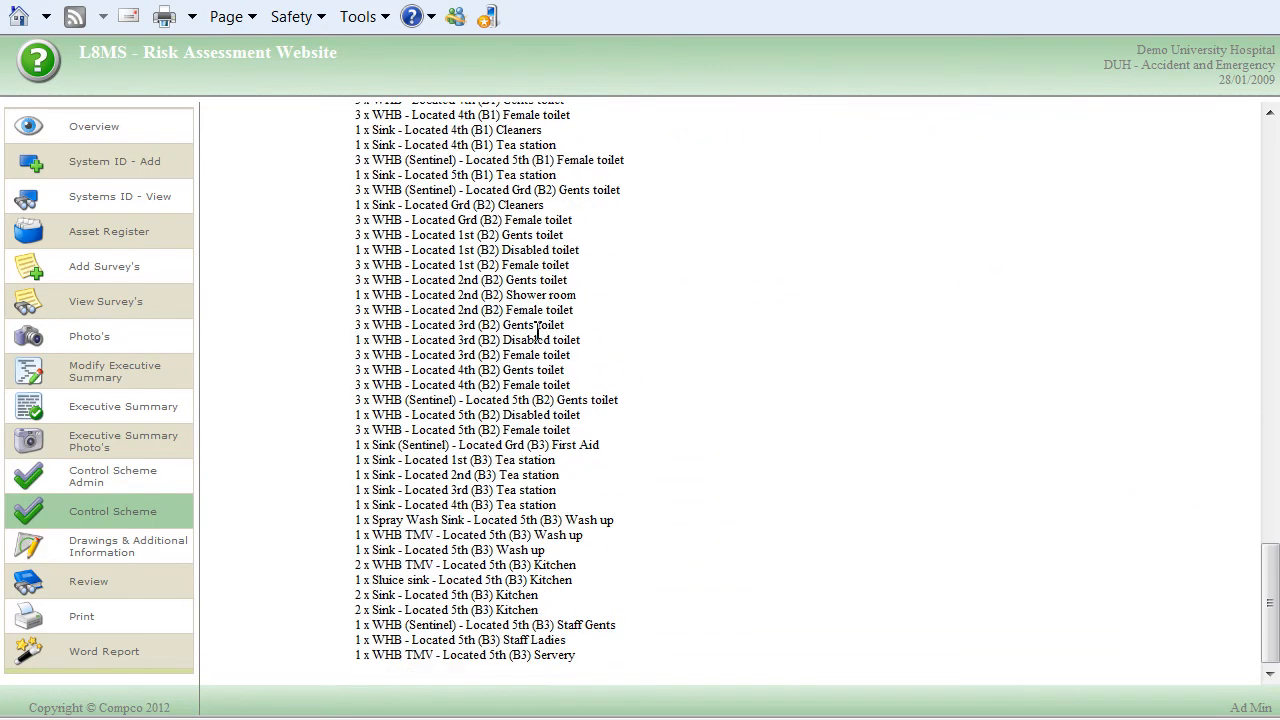
{"action": "scroll", "coordinate": [537, 420], "scroll_direction": "up", "scroll_amount": 9}
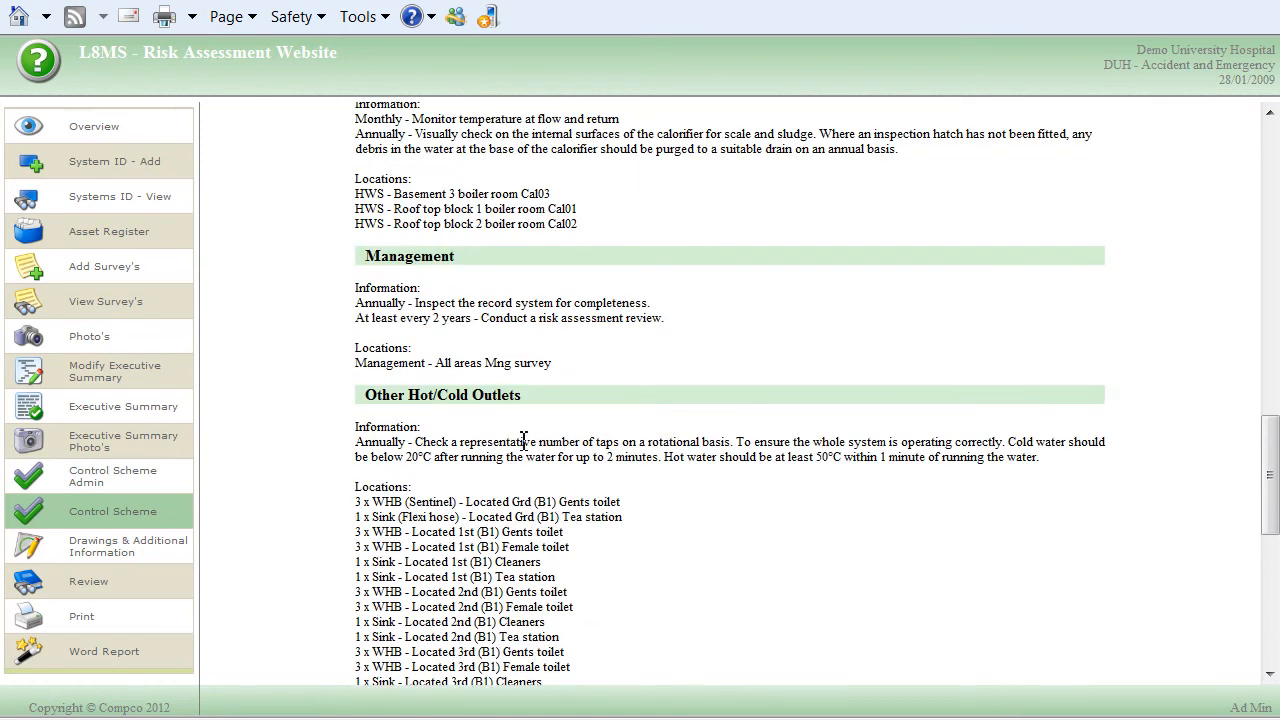
- Build the assessment's control scheme from the L8MS - Standard Plus flexi demo format
{"action": "left_click", "coordinate": [85, 485]}
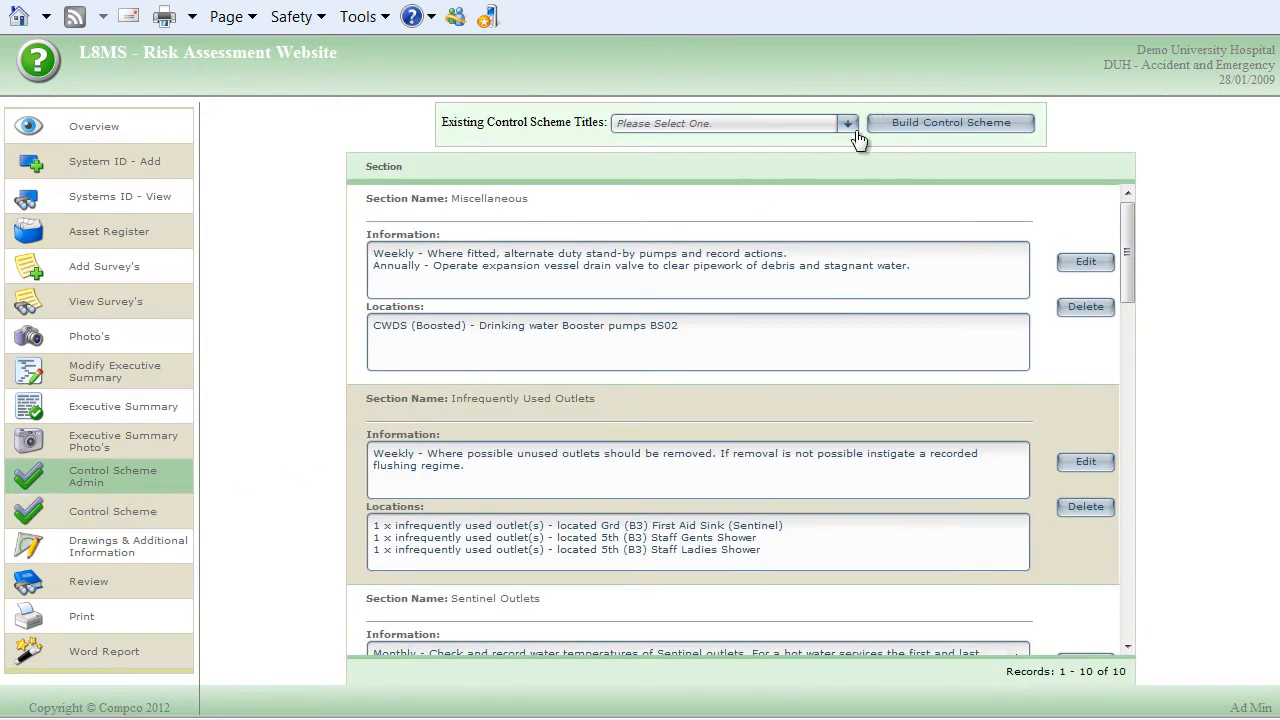
{"action": "left_click", "coordinate": [847, 124]}
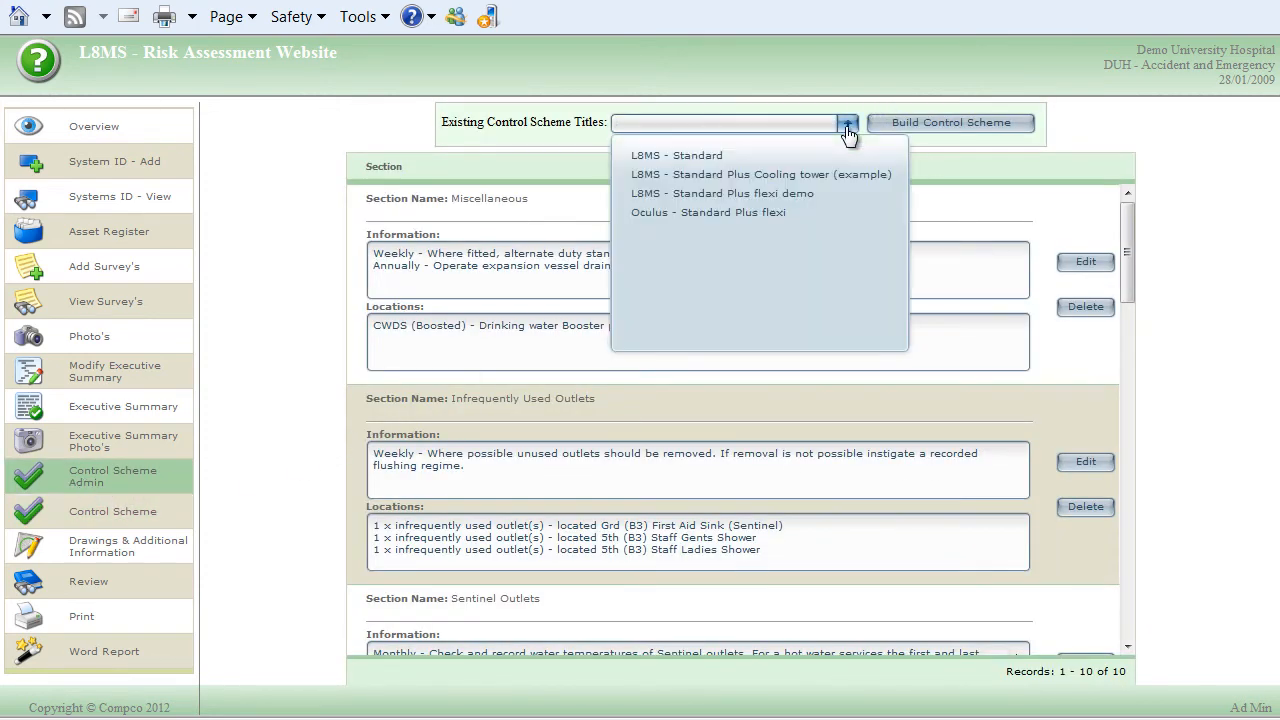
{"action": "left_click", "coordinate": [769, 196]}
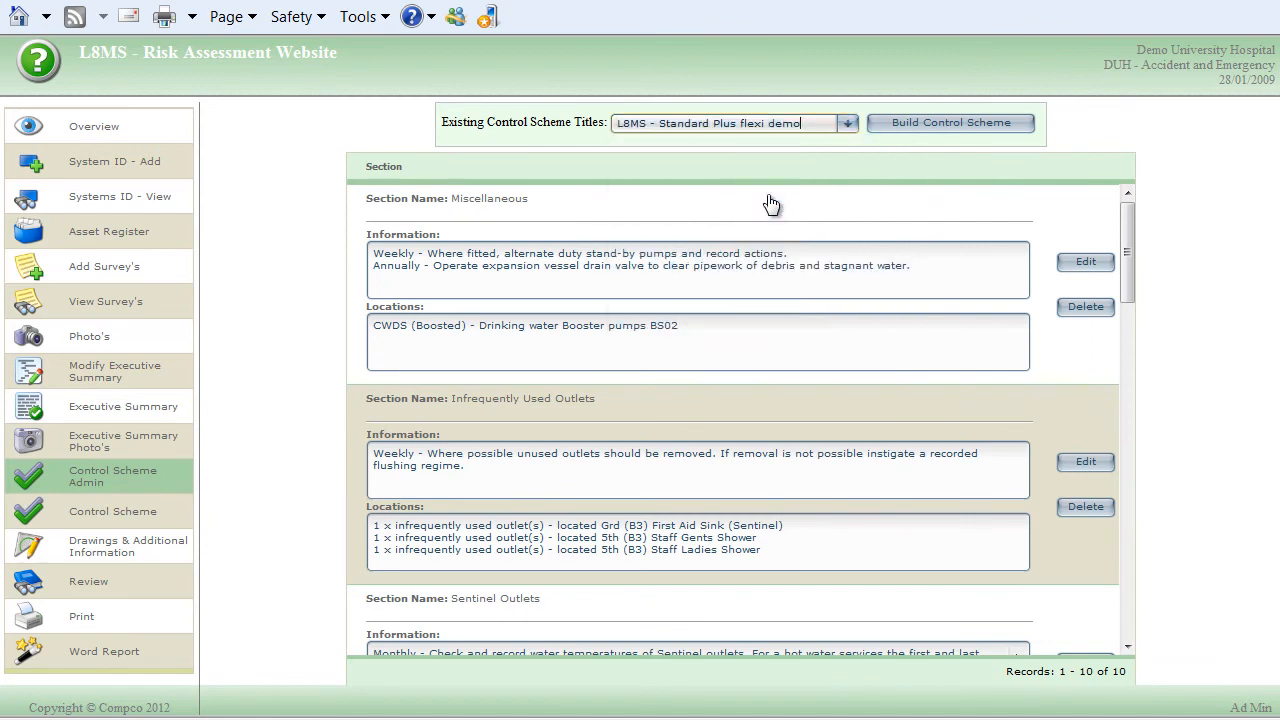
{"action": "left_click", "coordinate": [945, 122]}
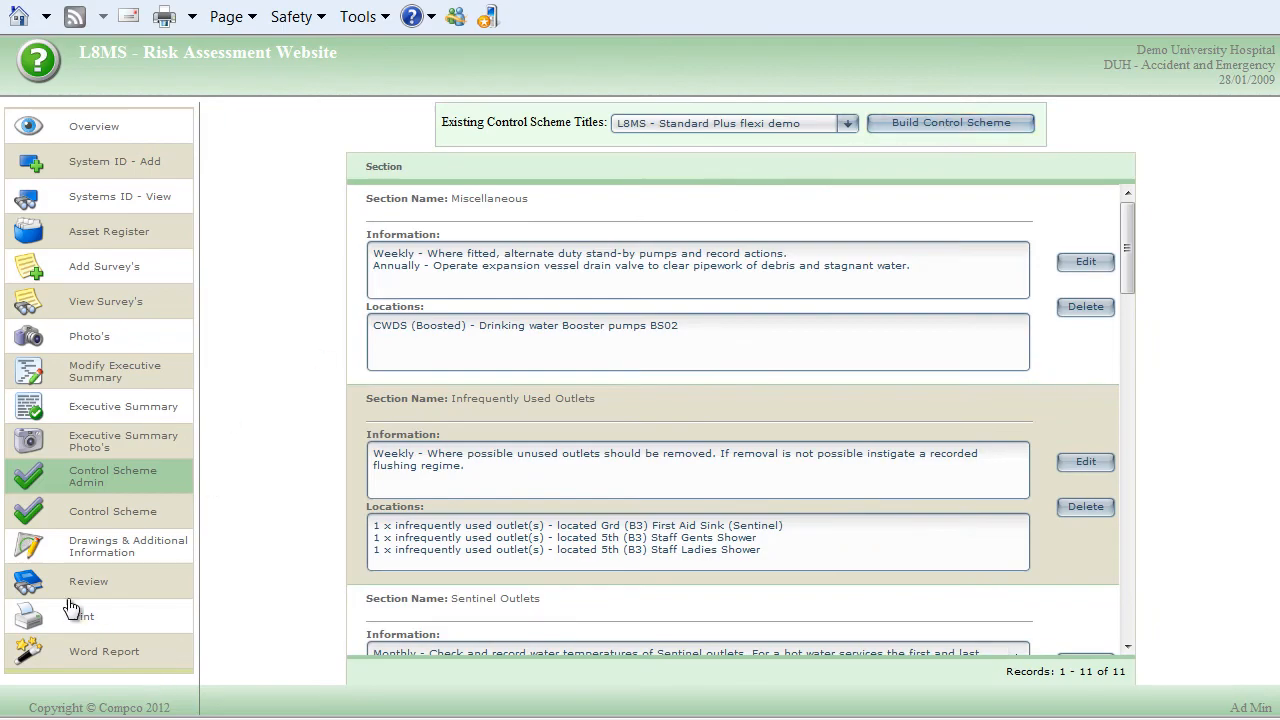
- View the rebuilt control scheme and read down to its Flexible hoses section
{"action": "left_click", "coordinate": [96, 522]}
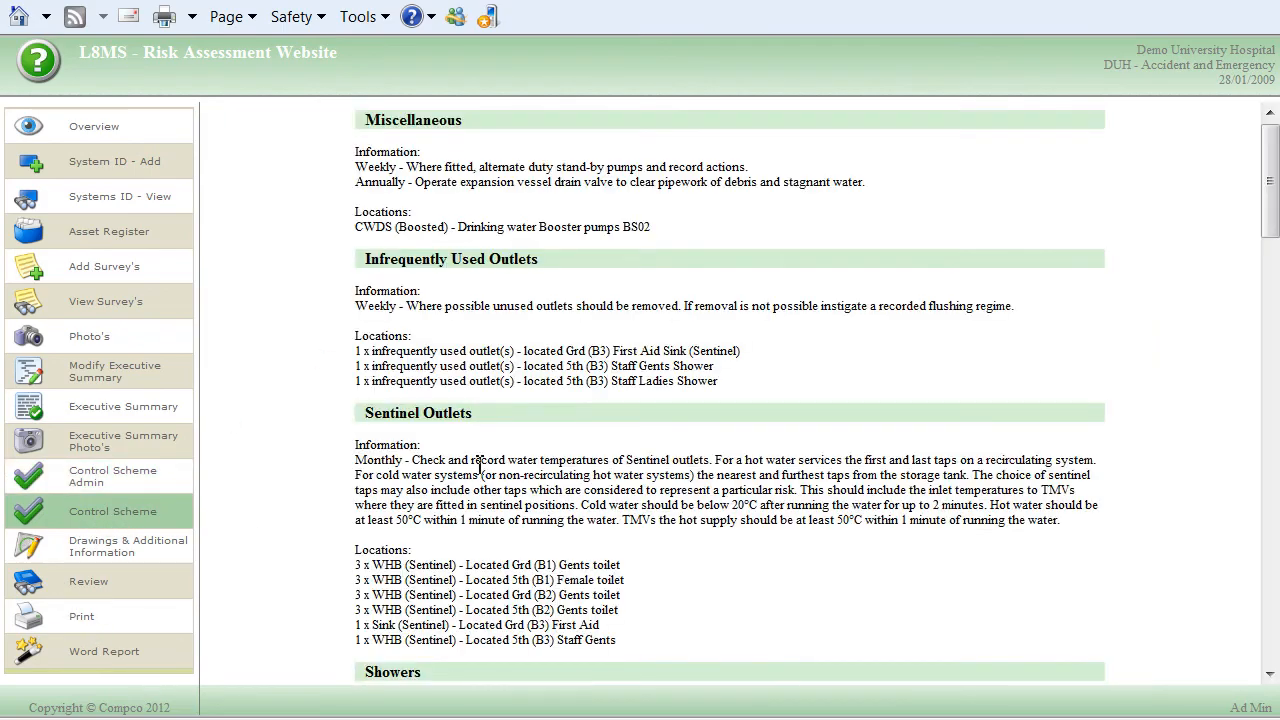
{"action": "scroll", "coordinate": [500, 463], "scroll_direction": "down", "scroll_amount": 5}
{"action": "scroll", "coordinate": [513, 463], "scroll_direction": "down", "scroll_amount": 20}
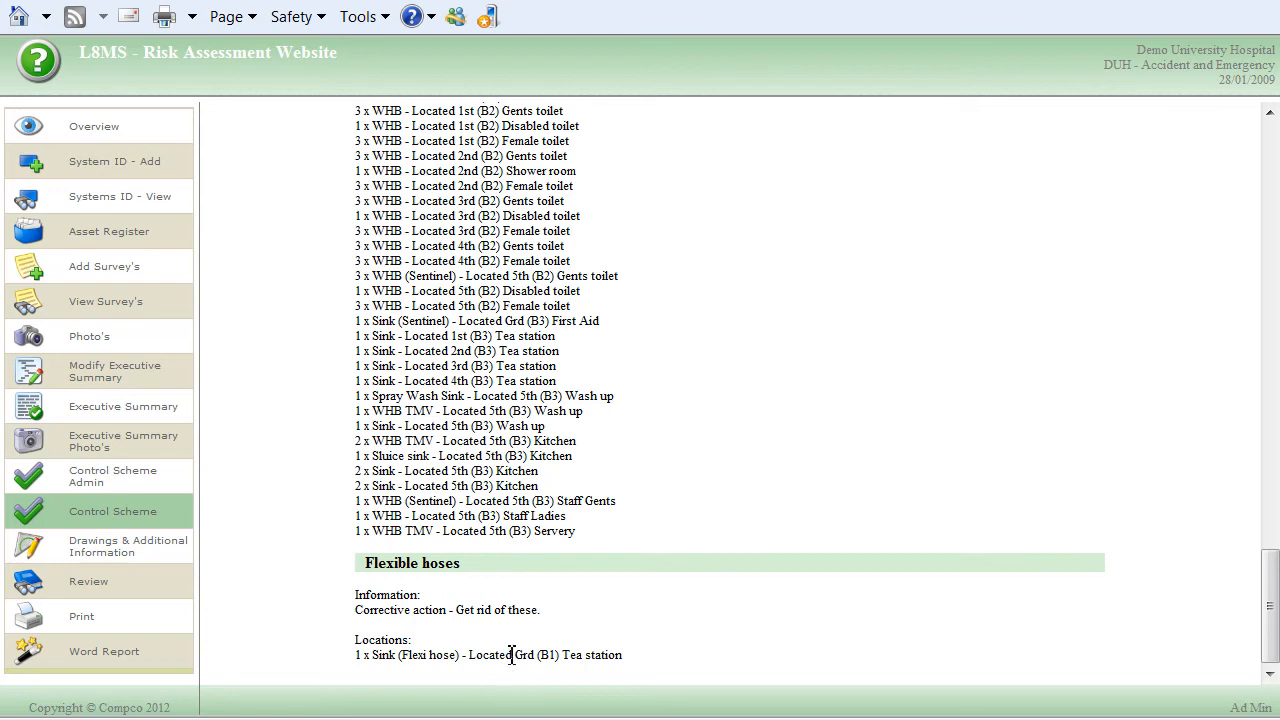
- Look through the asset register for the Tea station sink with a flexi hose and the other listed assets
{"action": "left_click", "coordinate": [103, 241]}
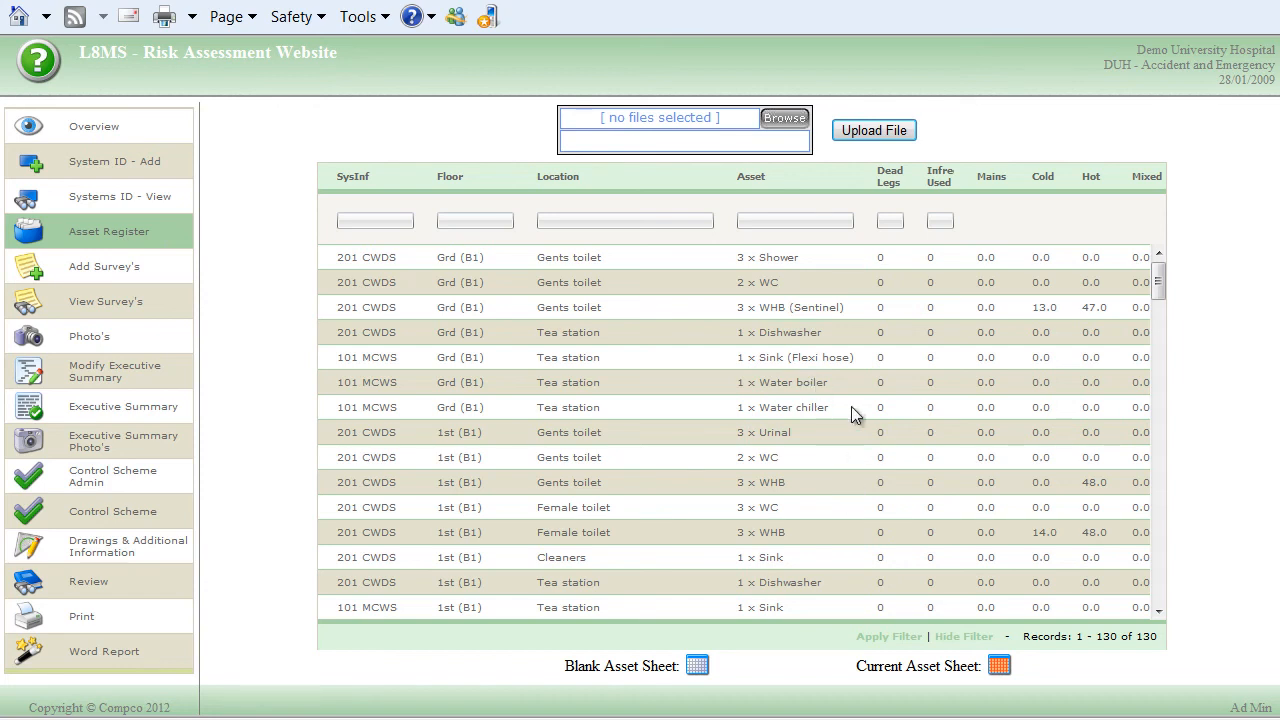
{"action": "scroll", "coordinate": [851, 406], "scroll_direction": "down", "scroll_amount": 1}
{"action": "scroll", "coordinate": [851, 412], "scroll_direction": "down", "scroll_amount": 2}
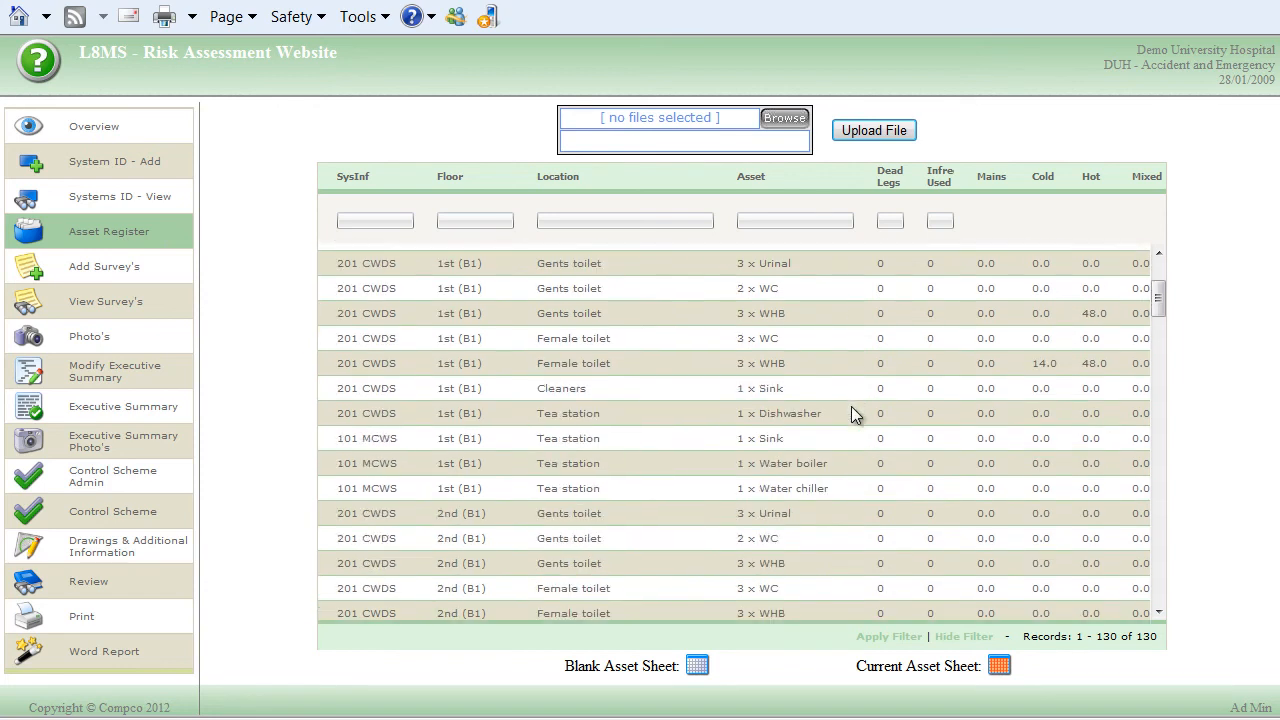
{"action": "scroll", "coordinate": [851, 410], "scroll_direction": "up", "scroll_amount": 3}
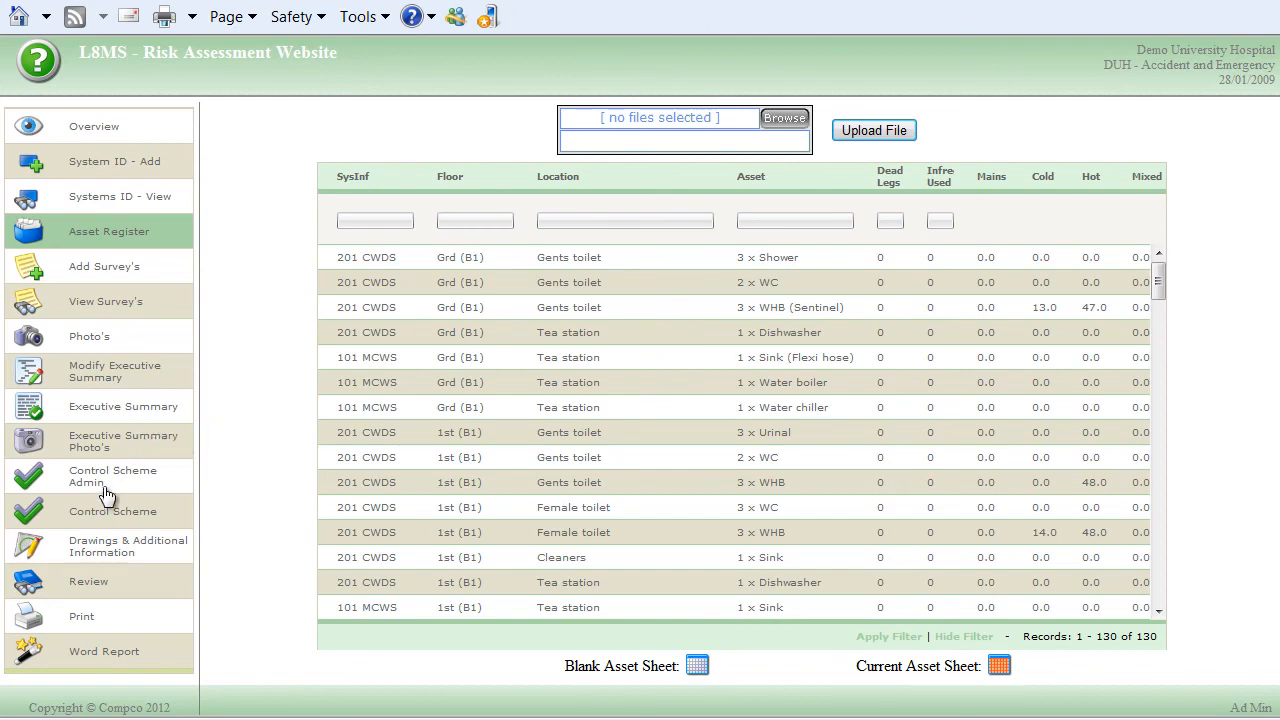
- Return to the assessment's control scheme and review all sections through to the Flexible hoses information and locations
{"action": "left_click", "coordinate": [97, 525]}
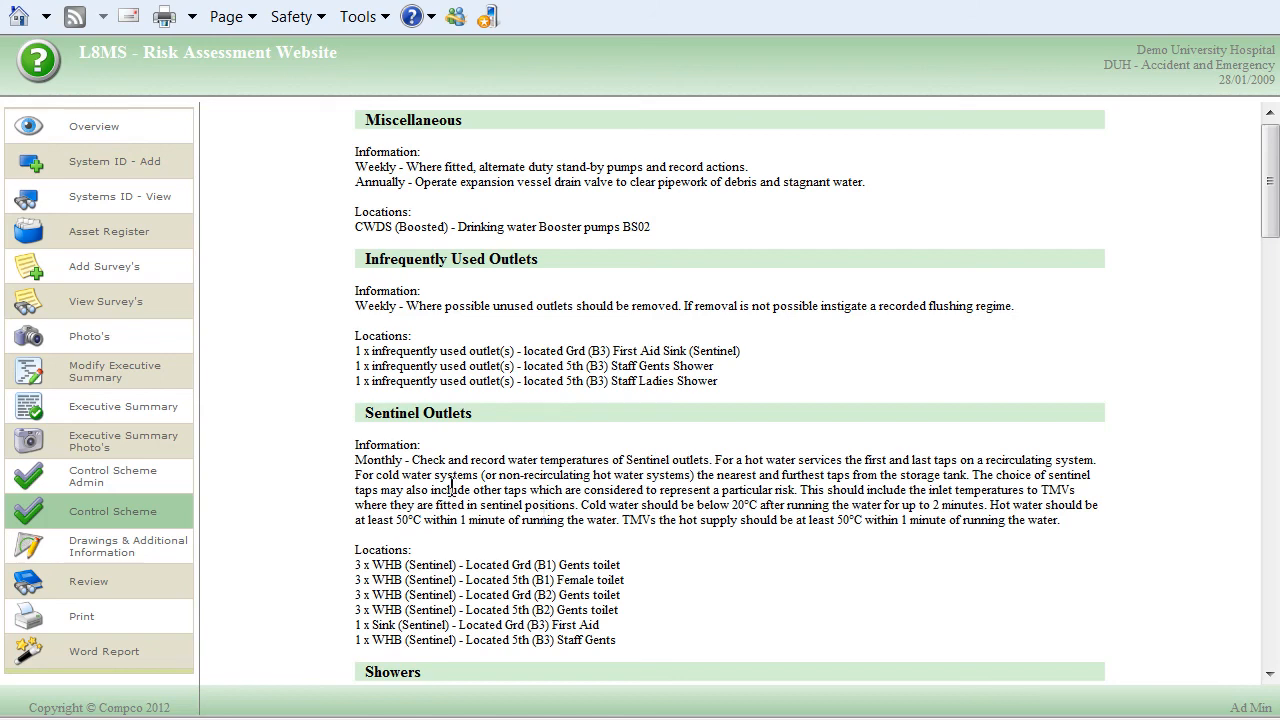
{"action": "scroll", "coordinate": [558, 510], "scroll_direction": "down", "scroll_amount": 3}
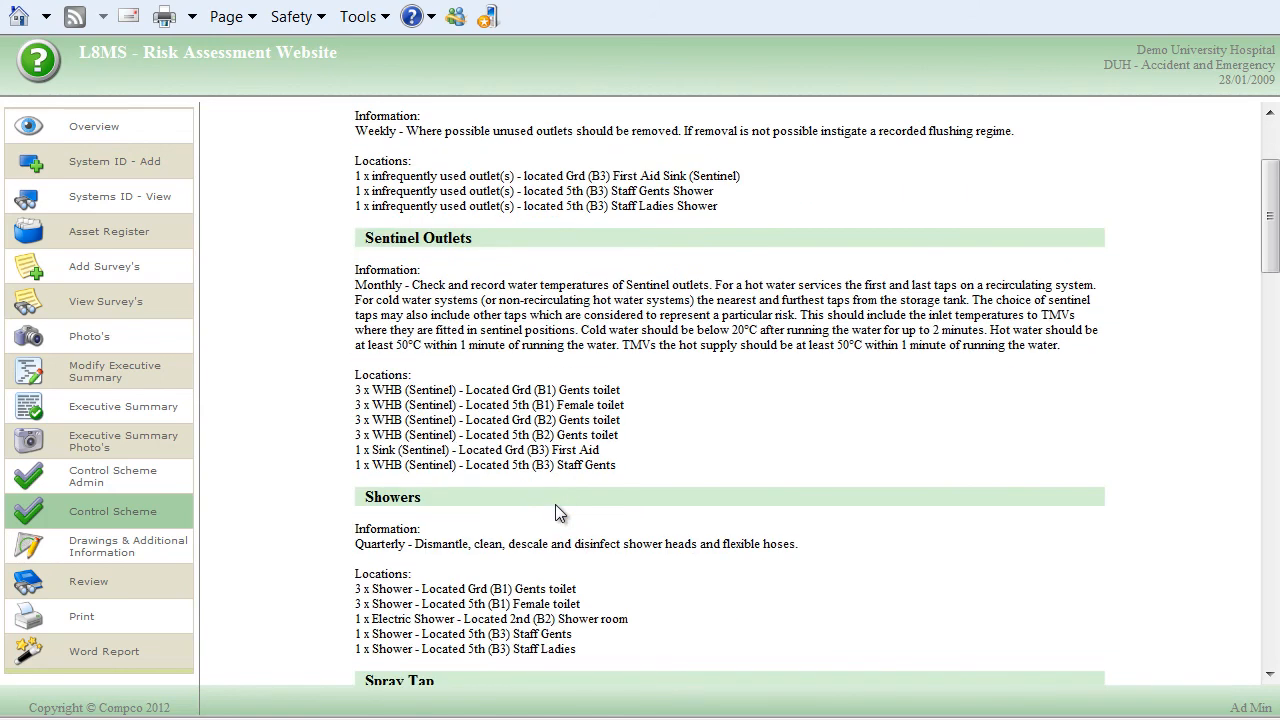
{"action": "scroll", "coordinate": [559, 513], "scroll_direction": "down", "scroll_amount": 3}
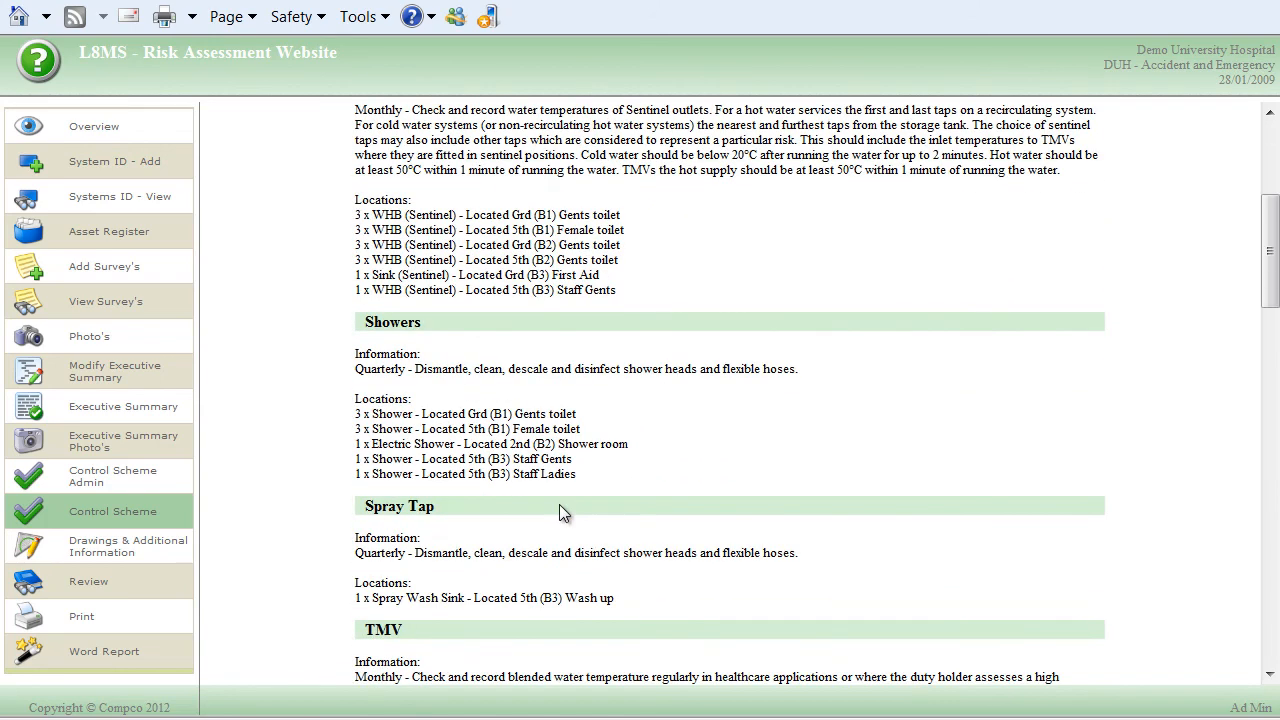
{"action": "scroll", "coordinate": [559, 513], "scroll_direction": "down", "scroll_amount": 7}
{"action": "scroll", "coordinate": [563, 510], "scroll_direction": "down", "scroll_amount": 20}
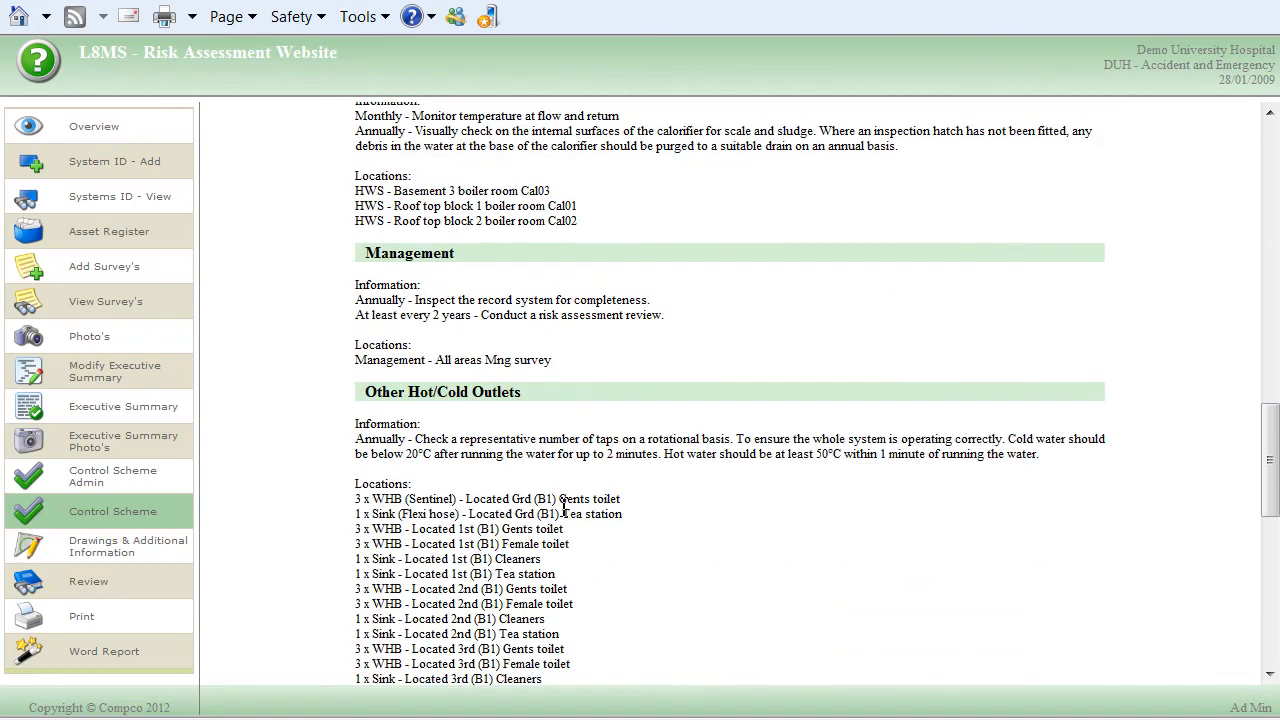
{"action": "scroll", "coordinate": [563, 510], "scroll_direction": "down", "scroll_amount": 6}
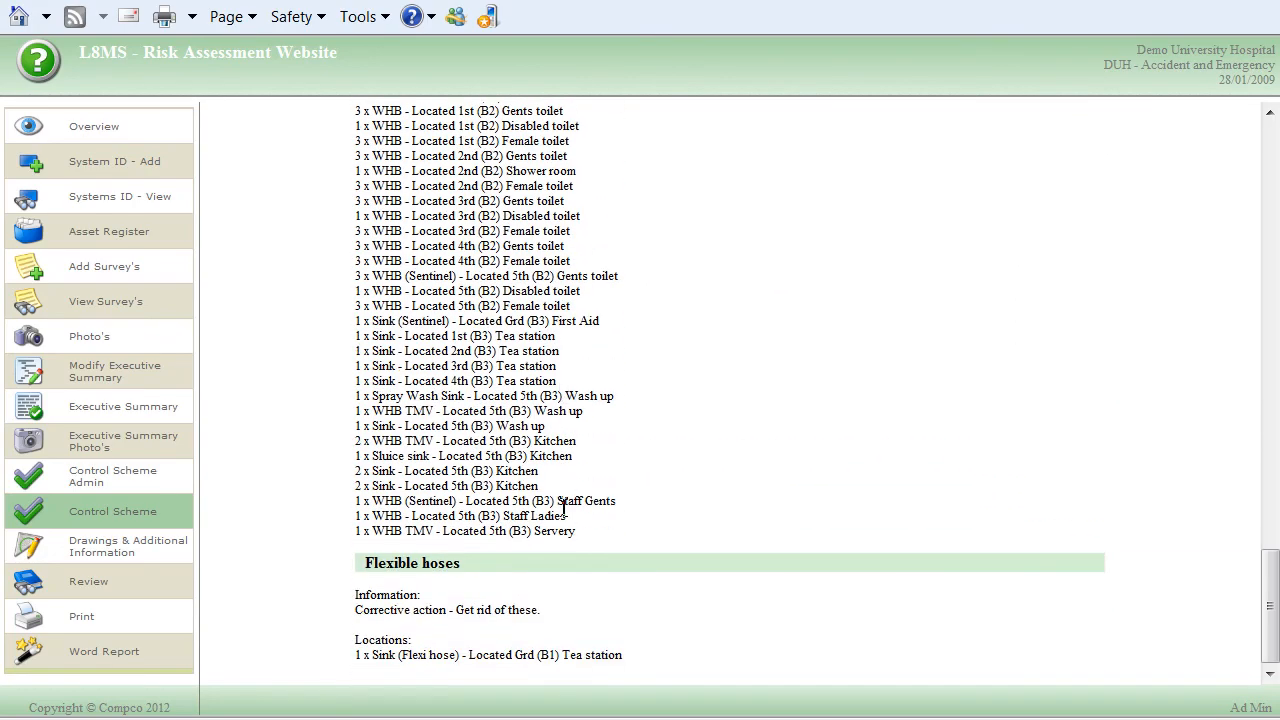